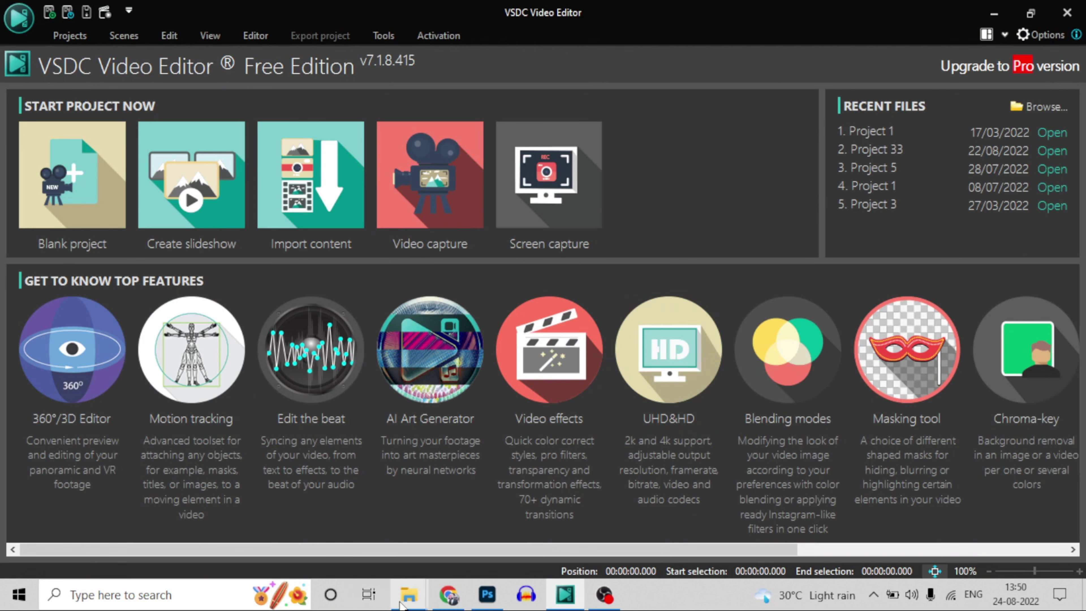
Play Project 2.mp4 from the Shorts folder as a preview, close the player, and return to VSDC Video Editor
mouse_move(406, 597)
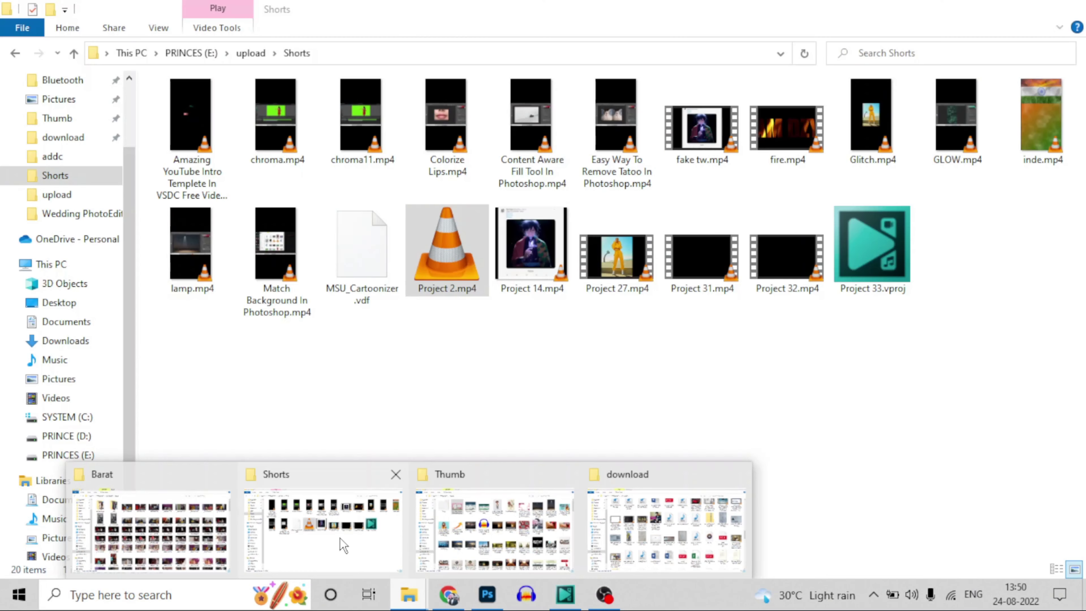
click(342, 545)
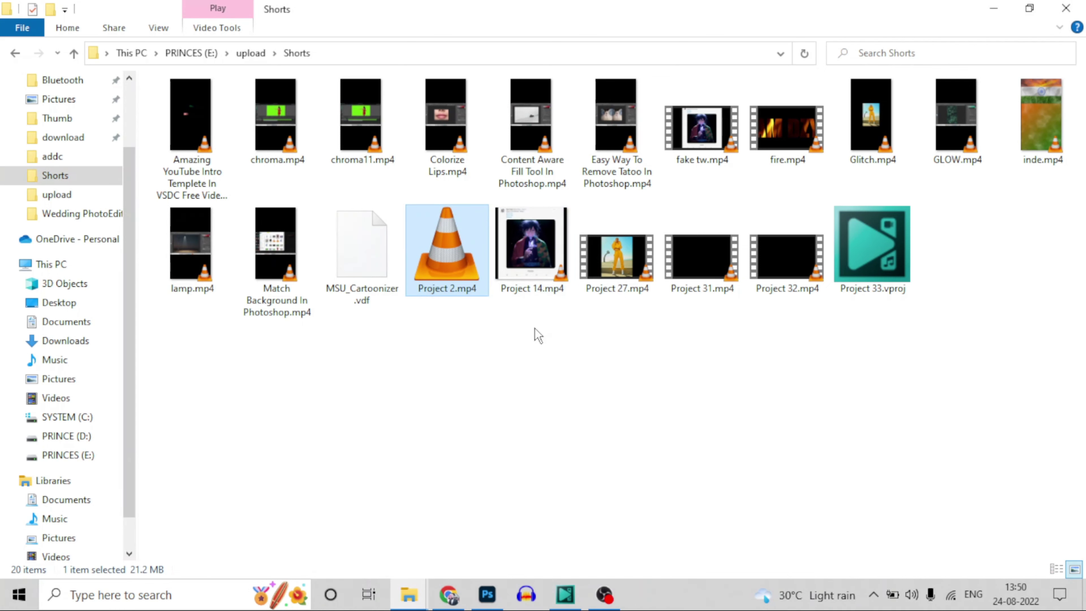
key(Return)
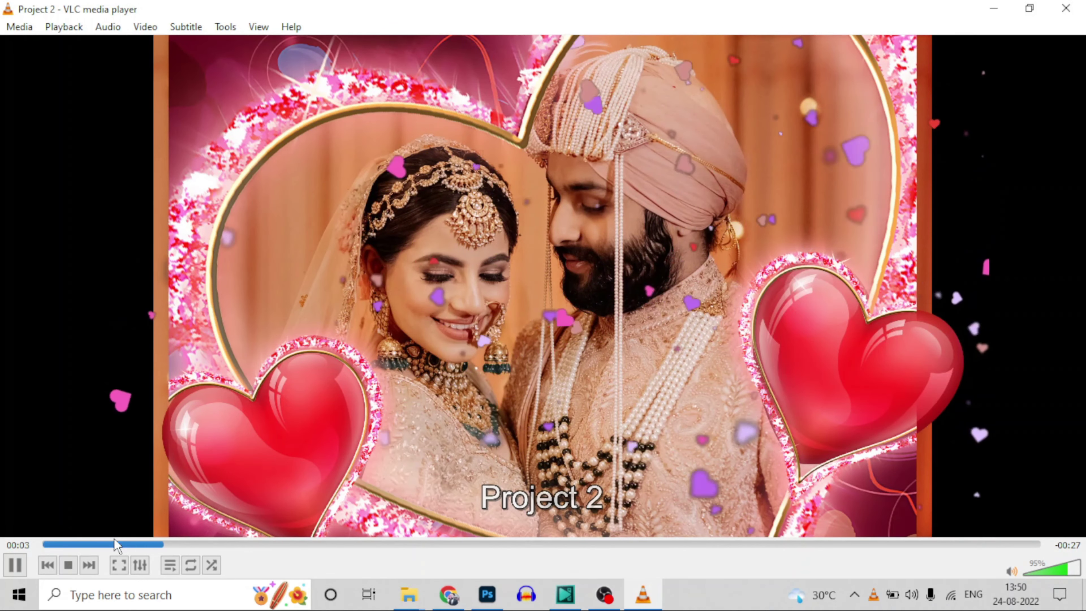
click(13, 572)
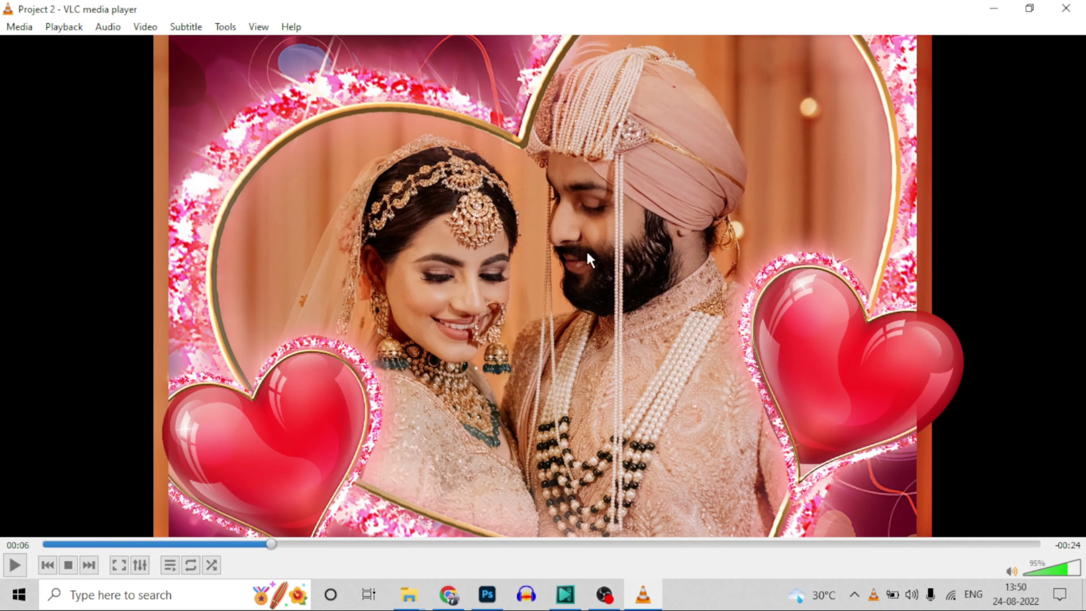
click(1066, 9)
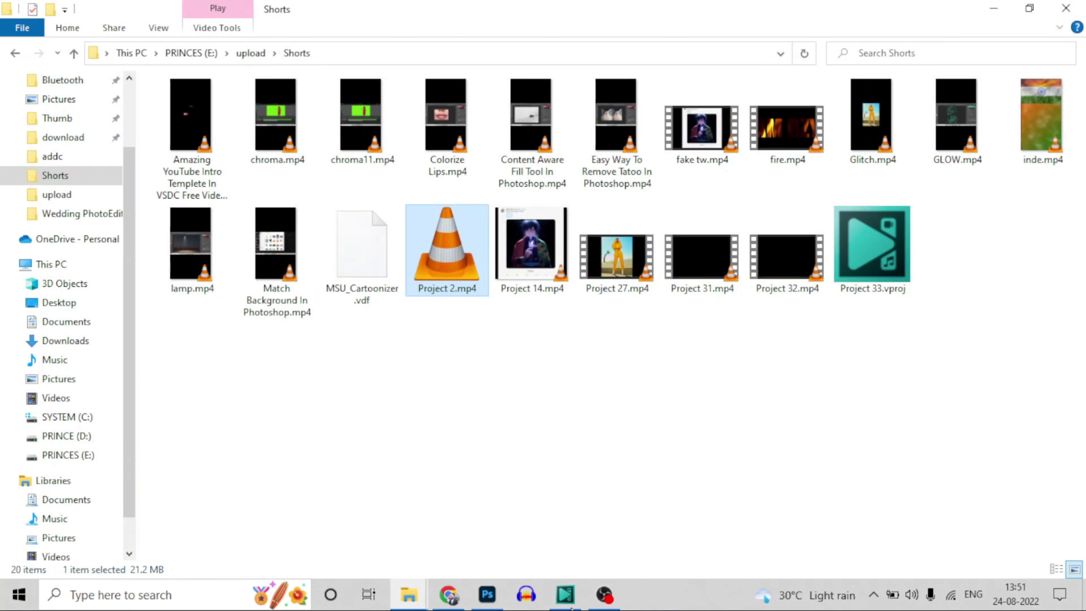
mouse_move(565, 601)
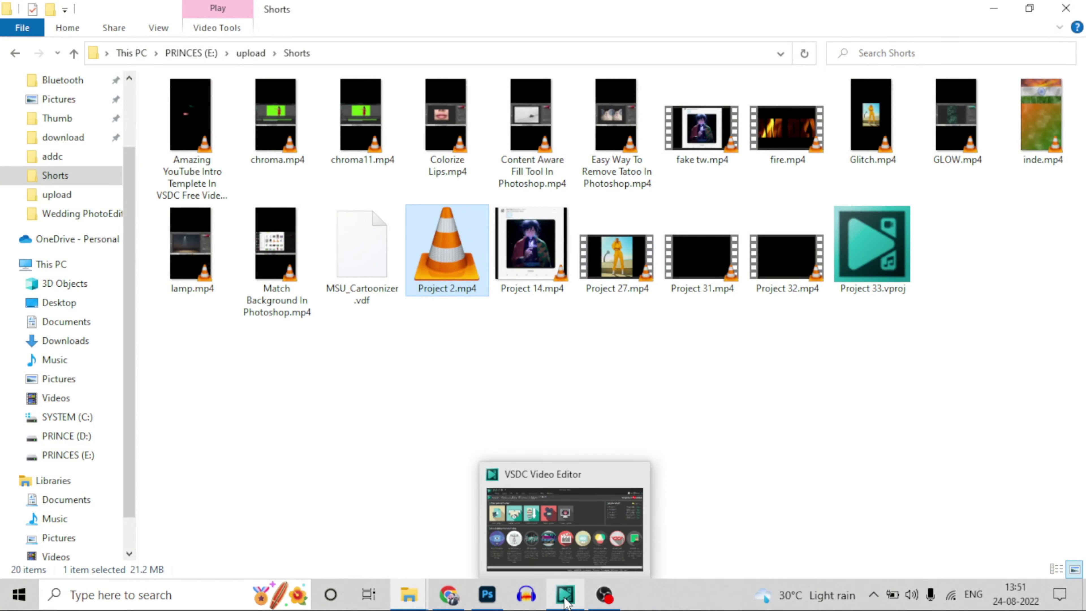
click(541, 536)
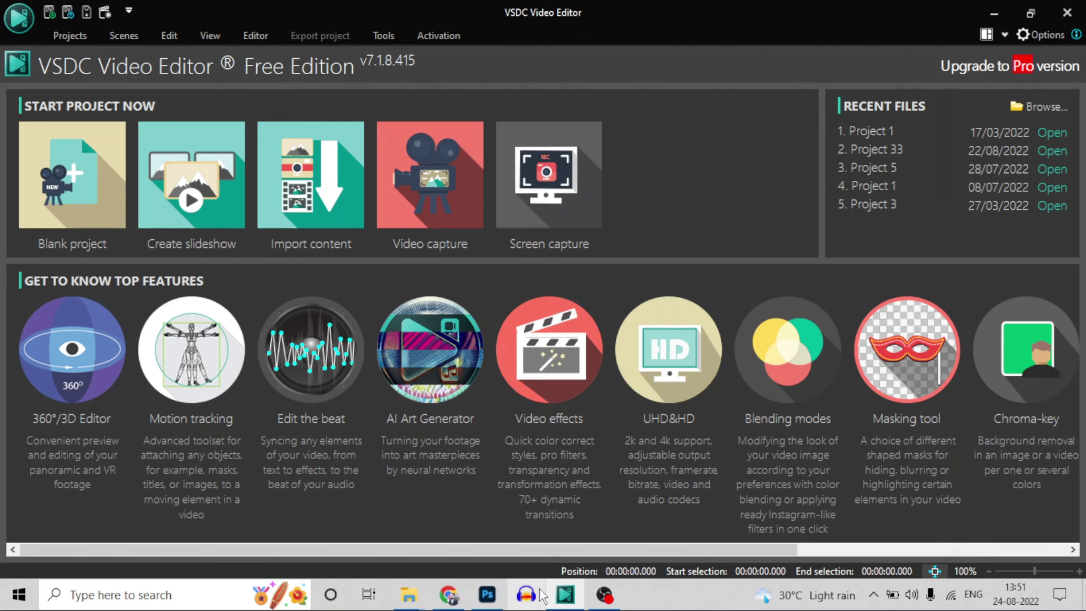
Switch to Chrome and view the wedding frame png image results and the Heart Wedding Icon PNG page
mouse_move(563, 592)
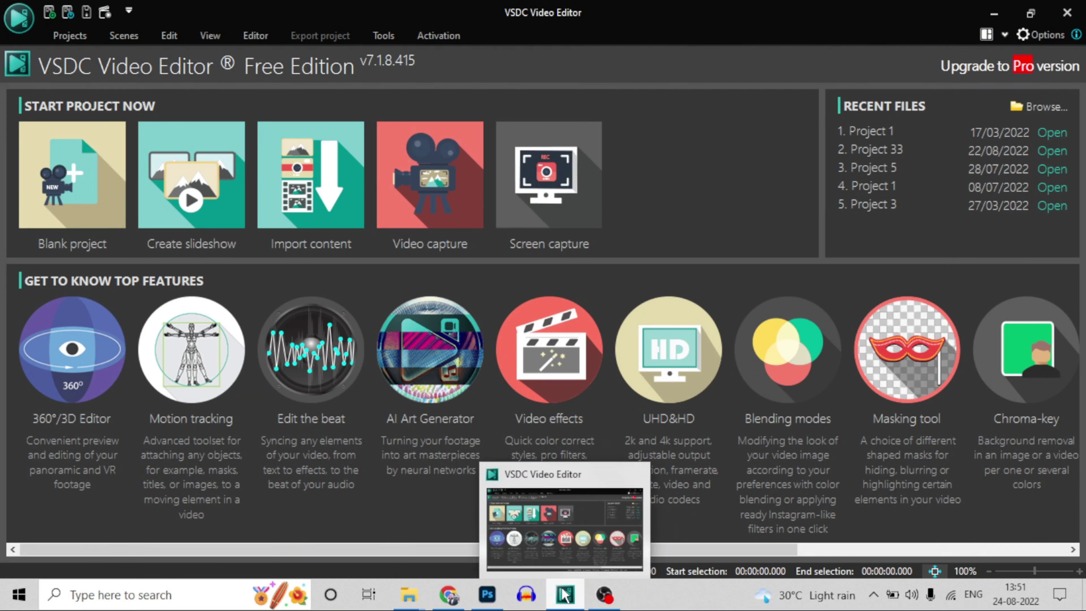
click(449, 595)
click(700, 388)
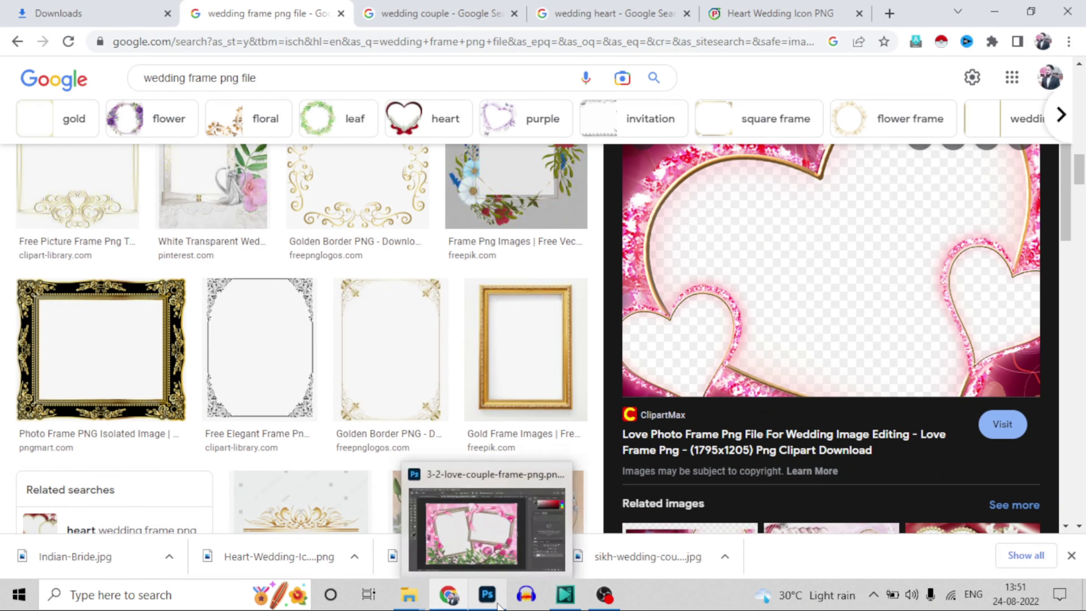
mouse_move(463, 594)
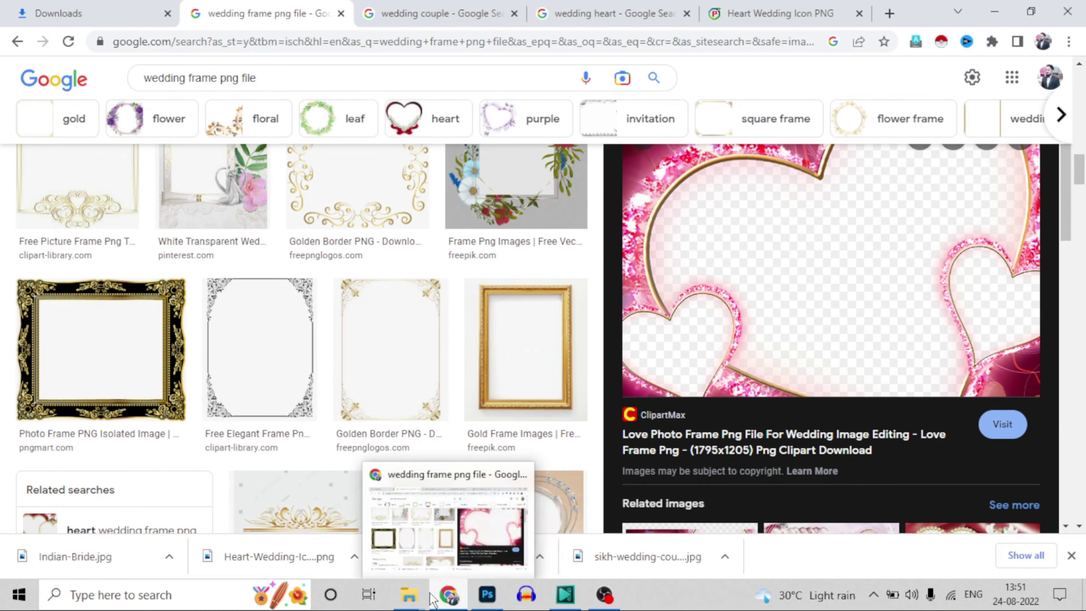
mouse_move(414, 595)
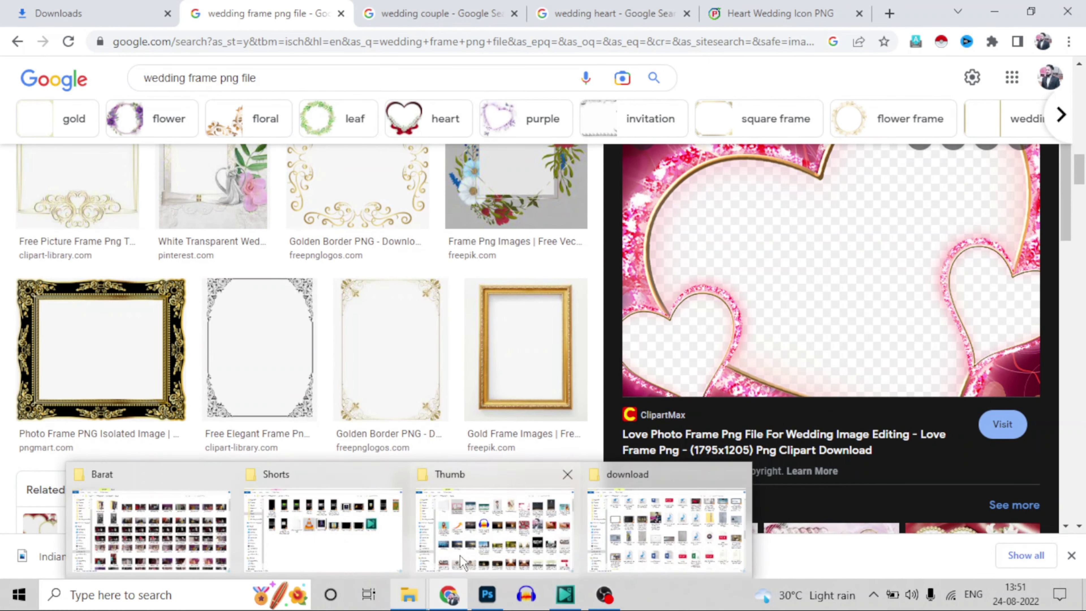
mouse_move(610, 568)
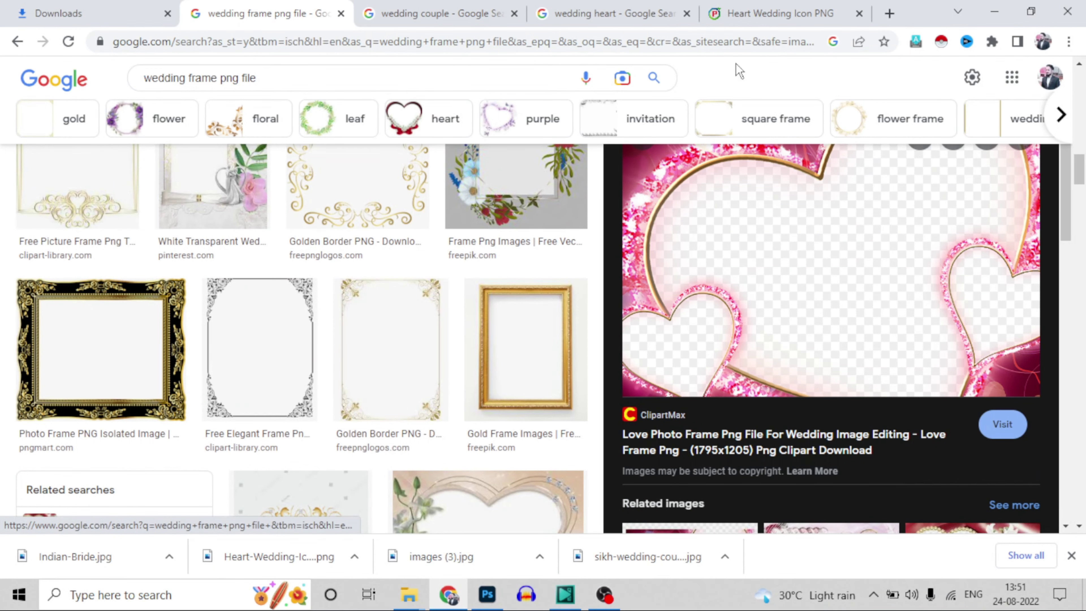
click(769, 13)
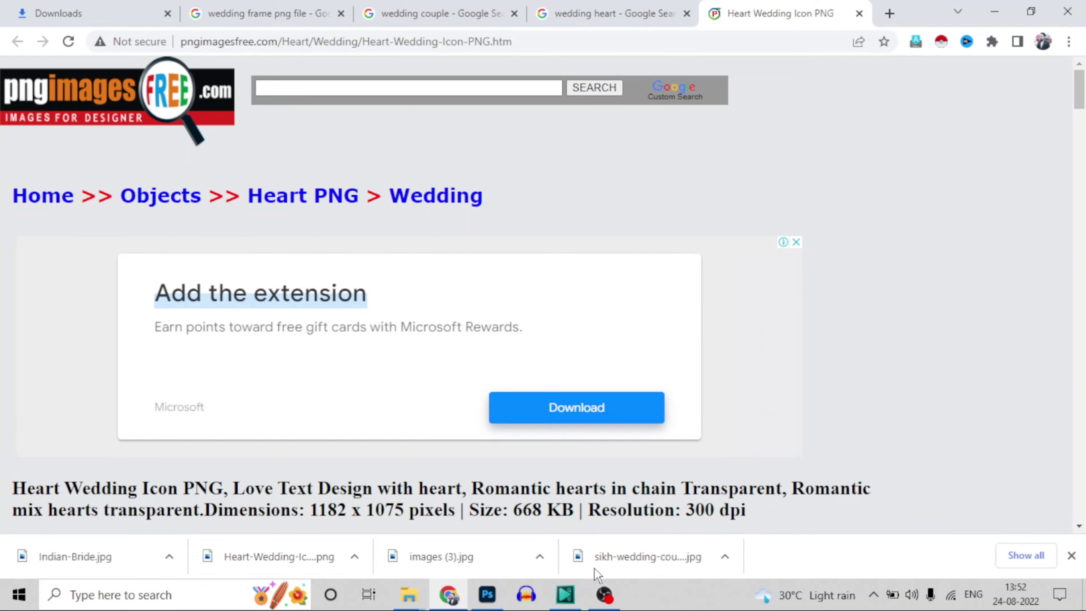
Switch to Photoshop and view the open frame documents, including 1278372246.jpg and the 4632 wedding collage with two hearts
click(487, 594)
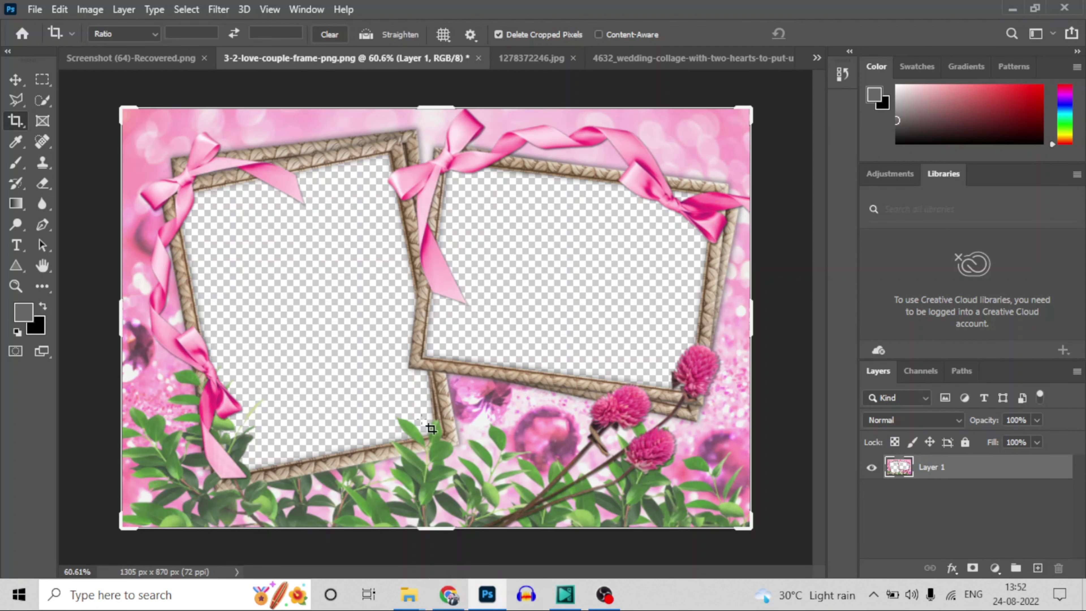
click(537, 65)
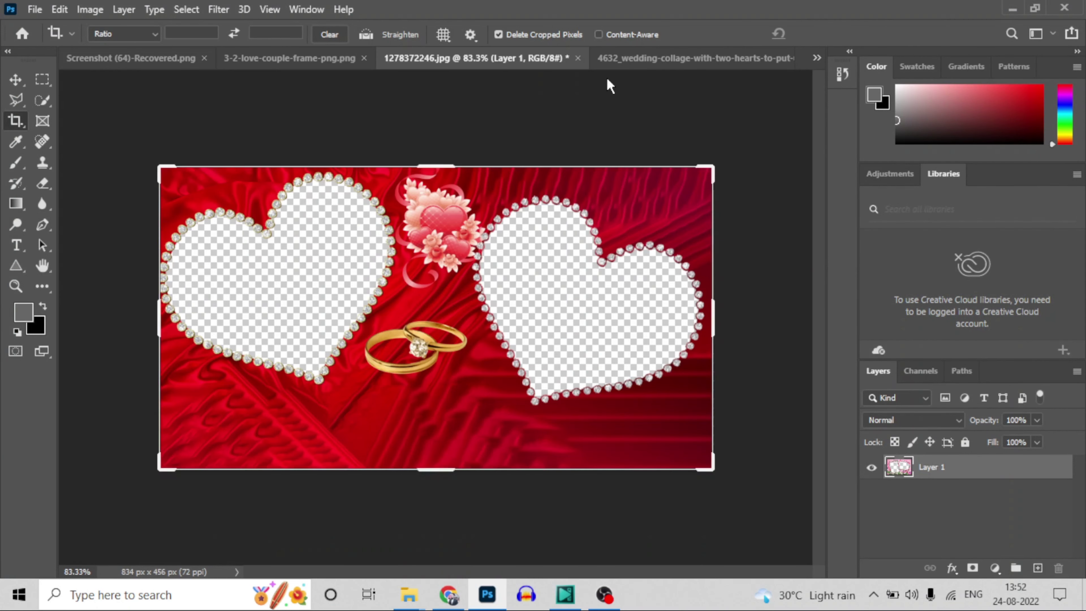
click(681, 60)
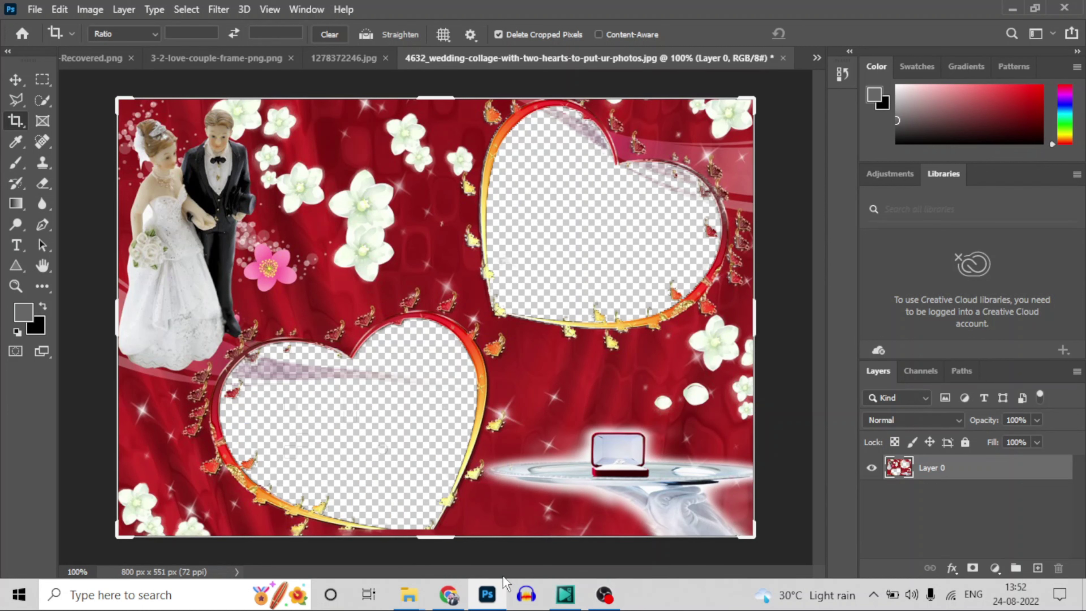
Switch to VSDC and create a blank project titled Project 4 at Ultra HD 4K 3840x2160 and 24 fps
mouse_move(565, 595)
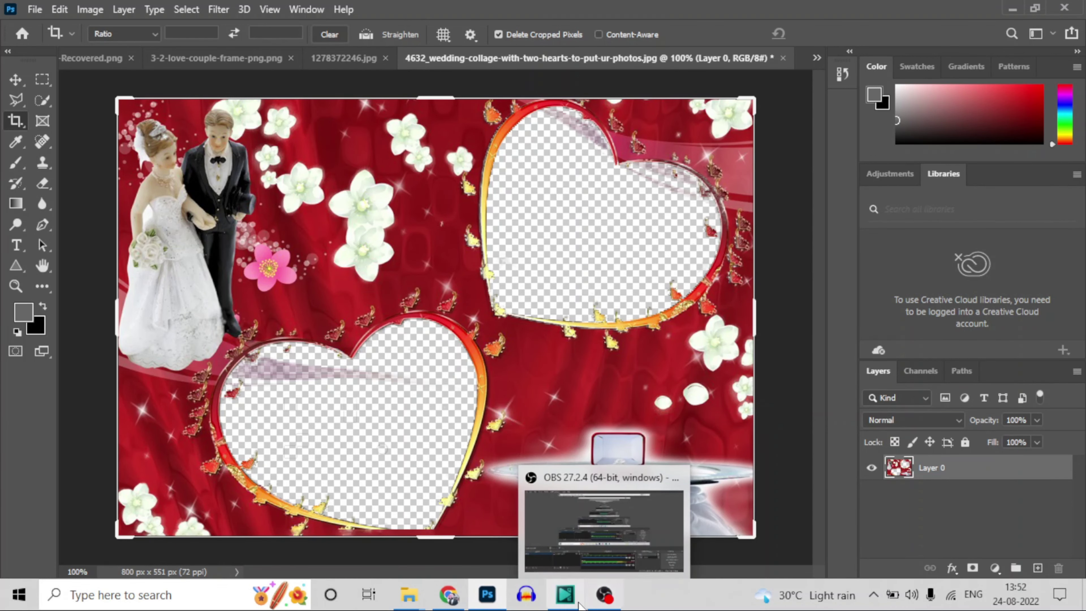
click(556, 596)
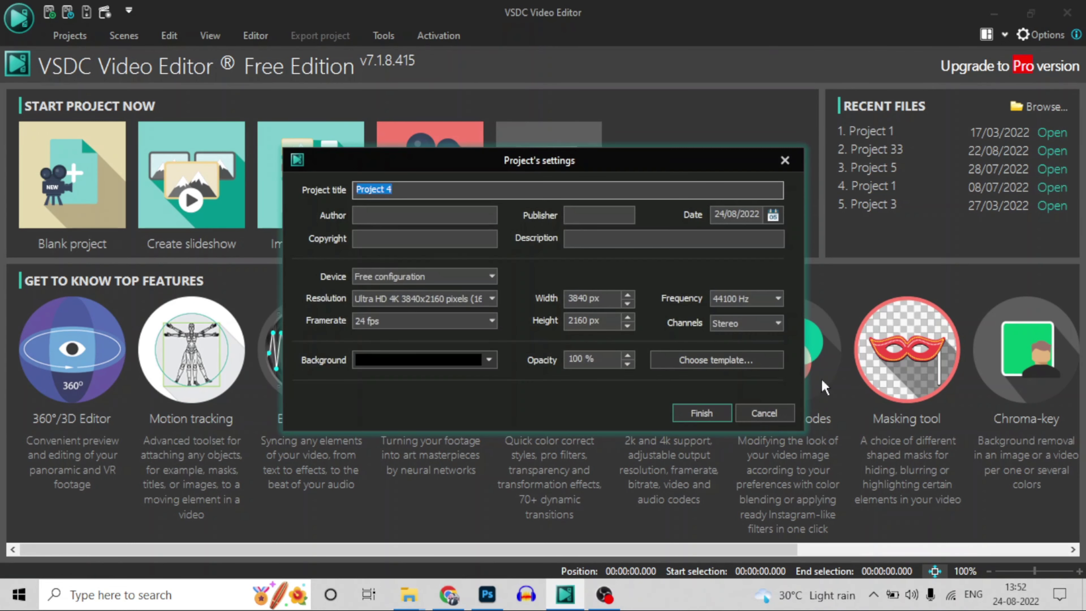
click(709, 419)
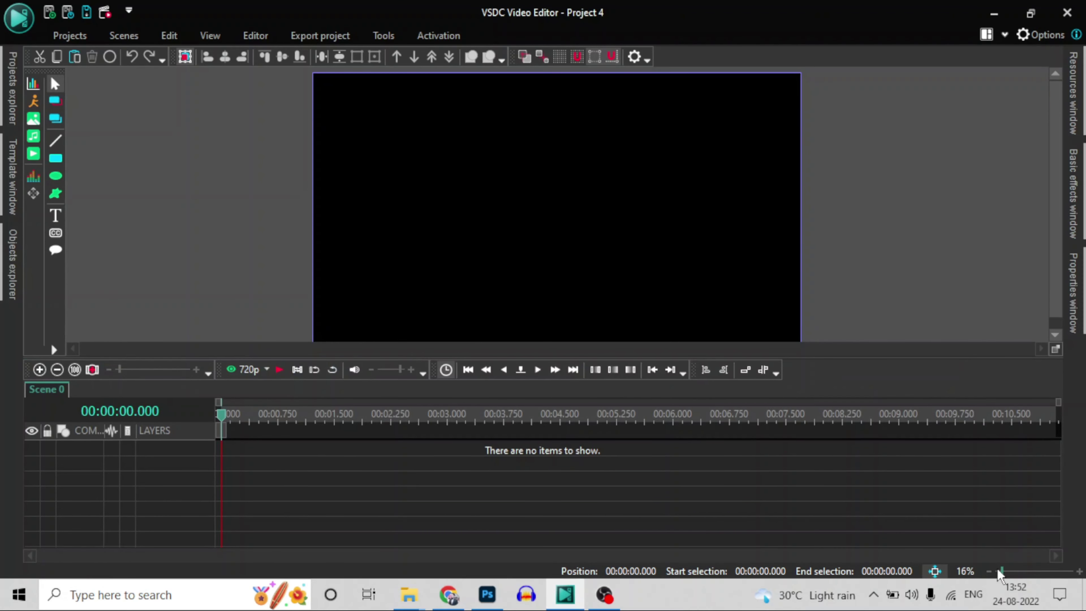
click(989, 571)
click(935, 571)
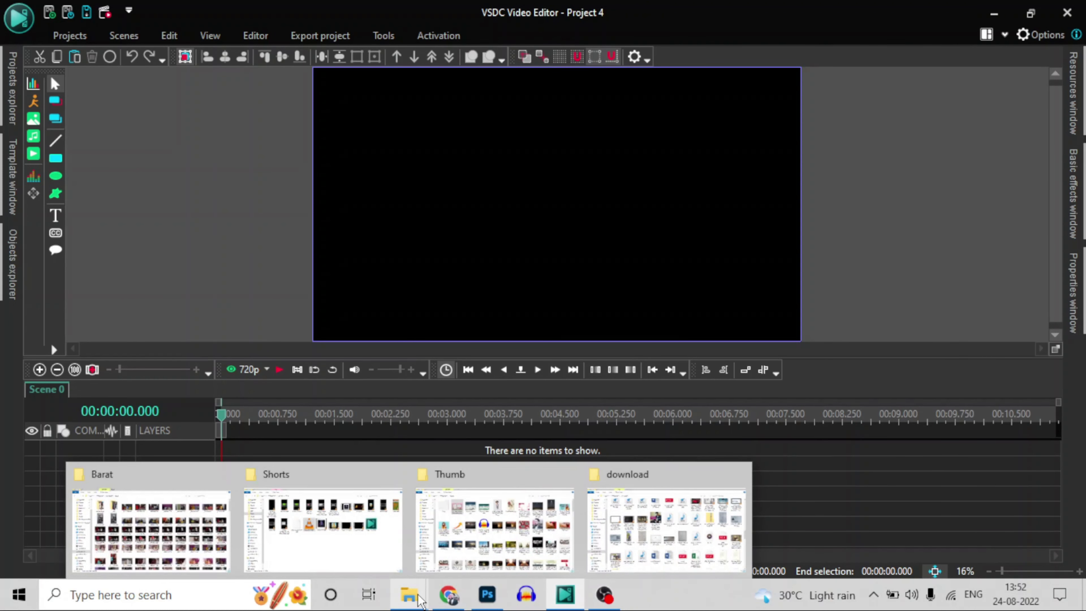
click(492, 543)
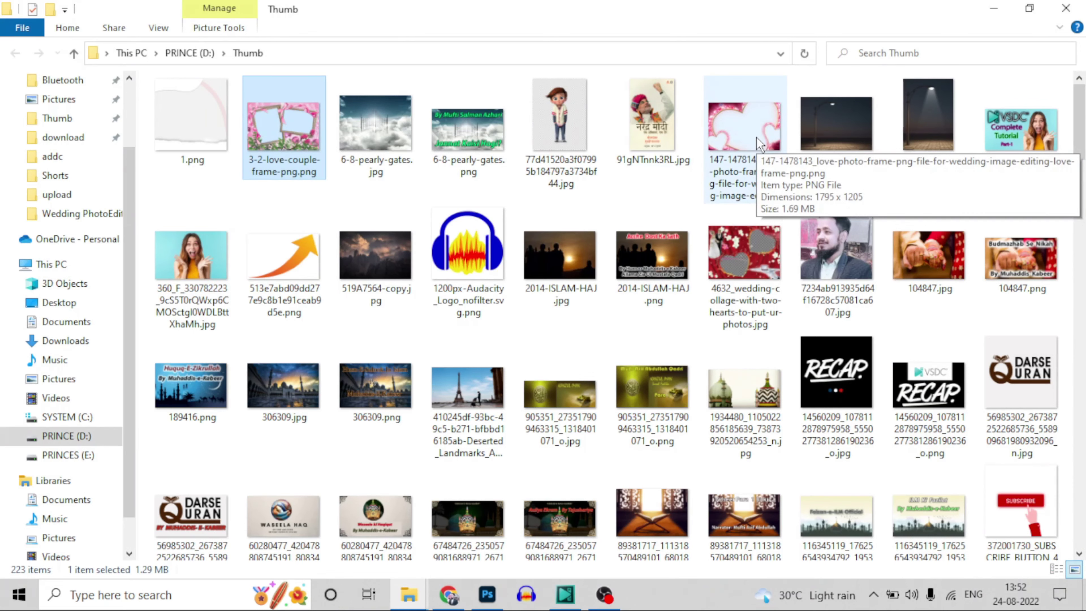
drag(759, 141, 516, 467)
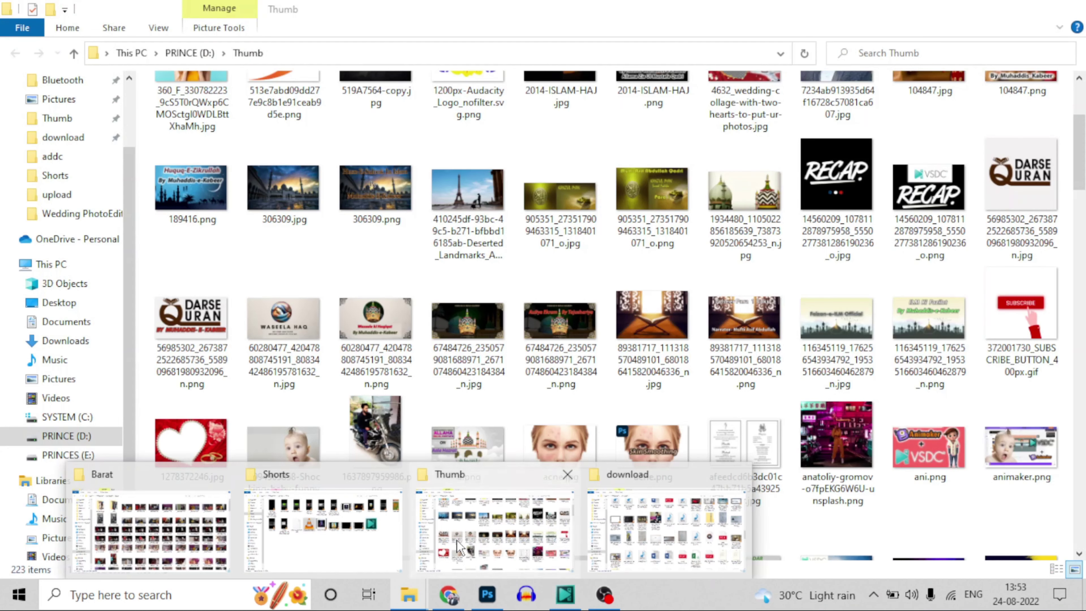
Locate the downloaded sikh-wedding-couple.jpg through Chrome's download list and add it from its folder to the VSDC timeline
click(491, 519)
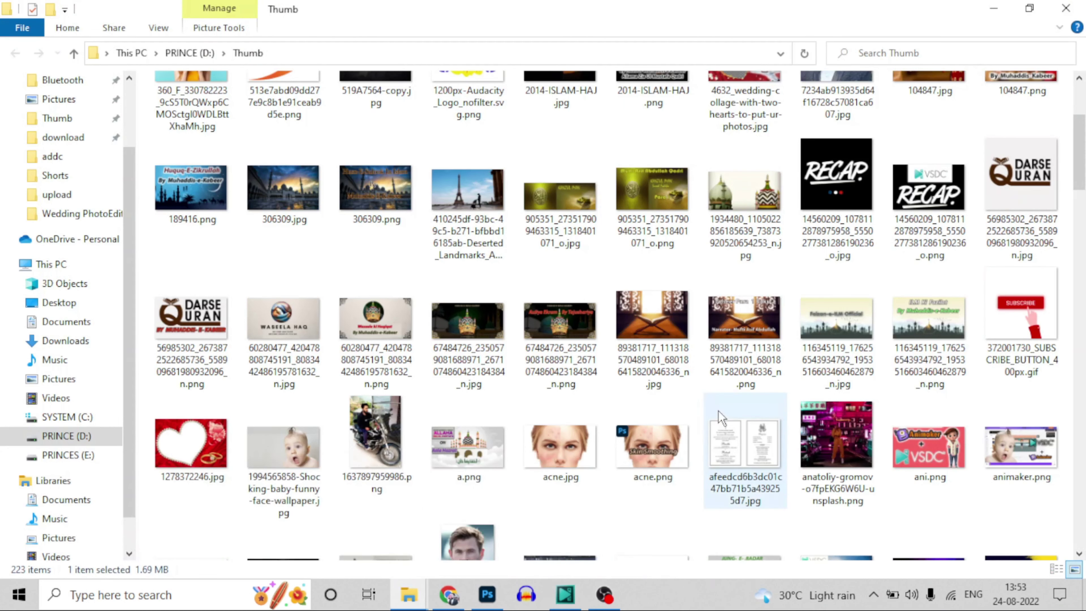
scroll(1040, 403, up, 2)
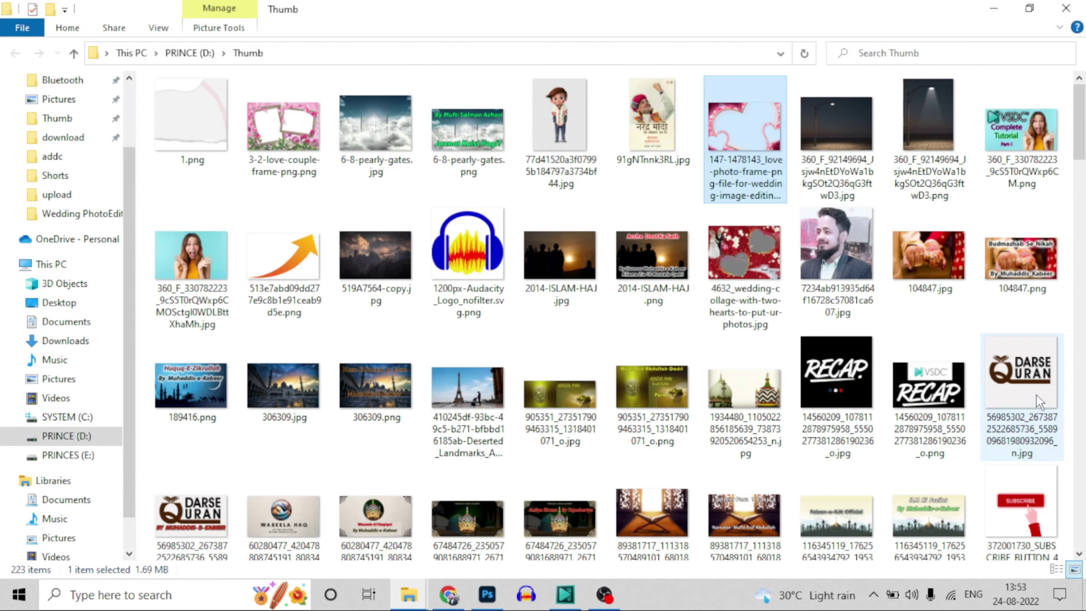
mouse_move(1044, 385)
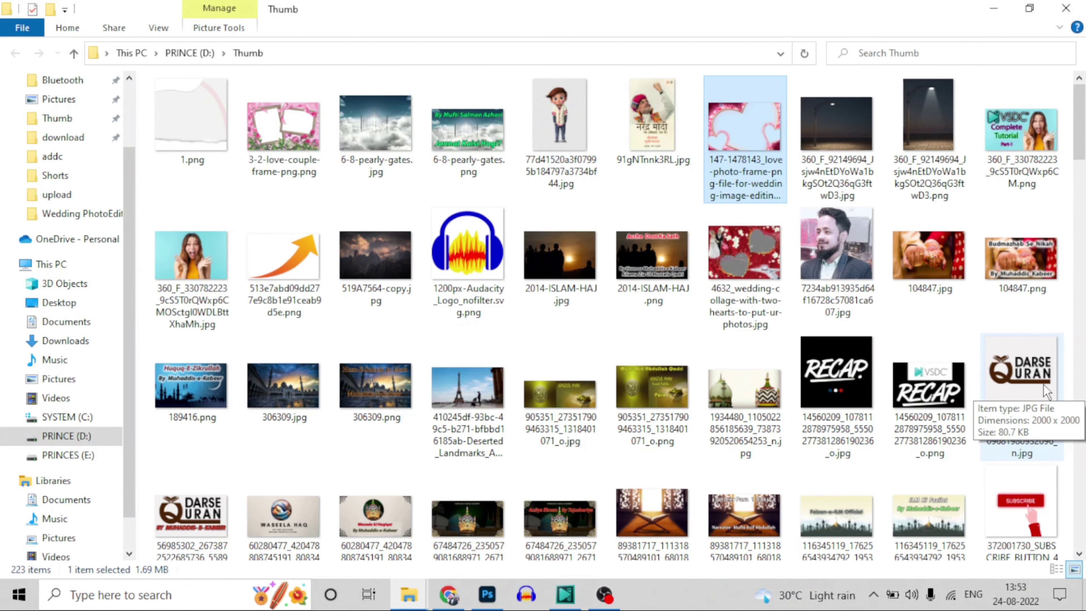
scroll(1044, 387, down, 15)
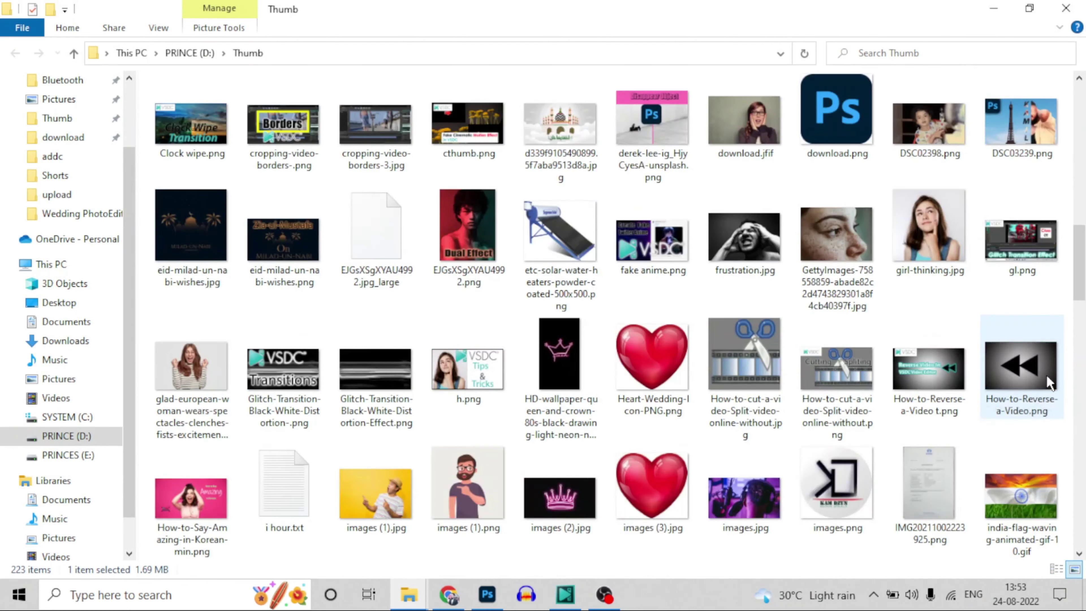
scroll(1049, 382, down, 4)
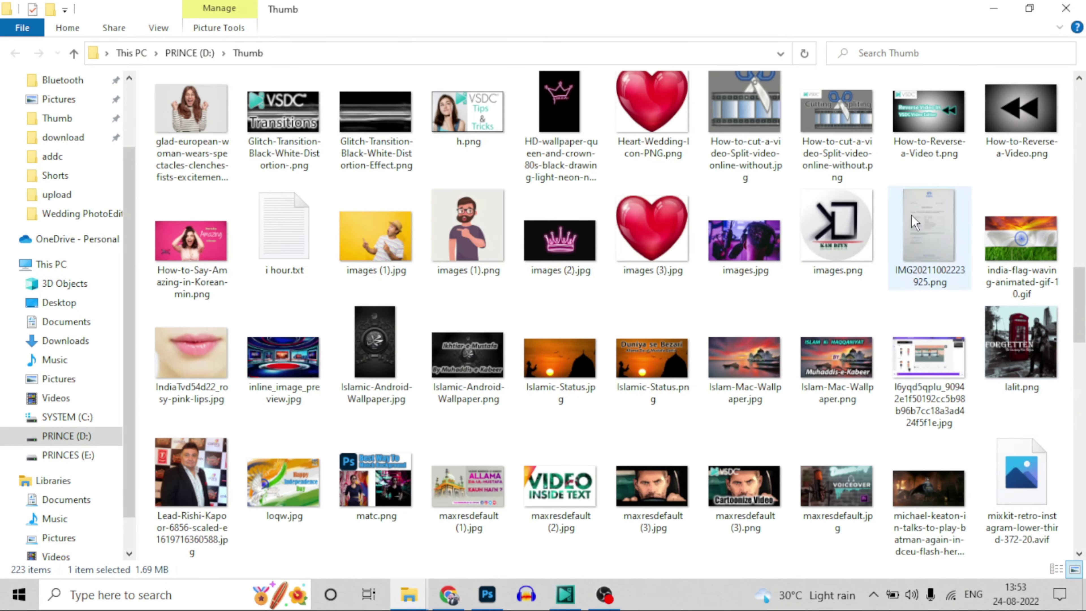
click(449, 595)
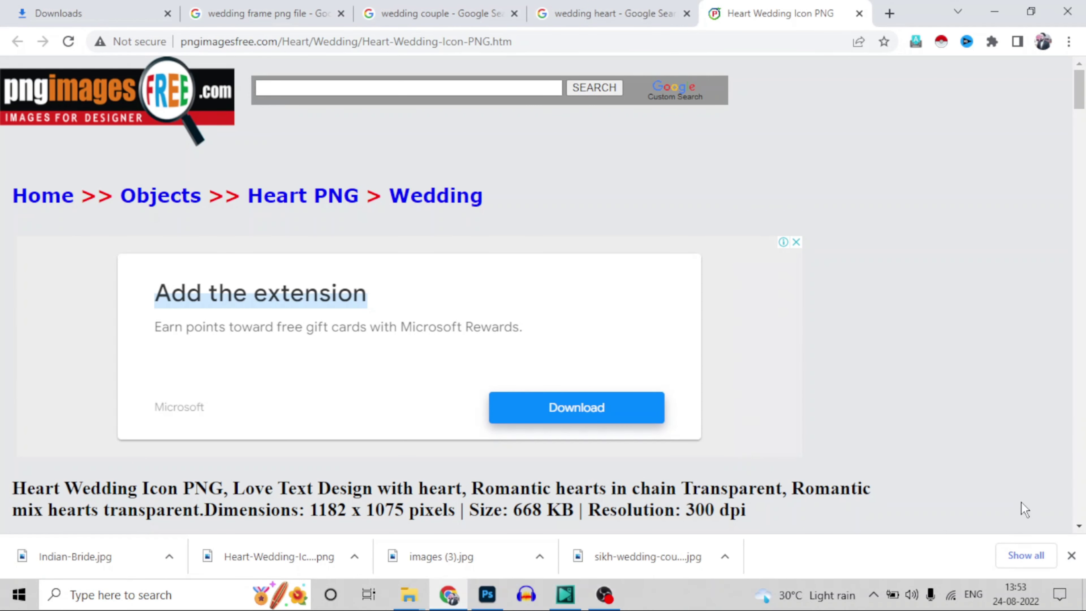
click(1018, 564)
scroll(427, 279, up, 8)
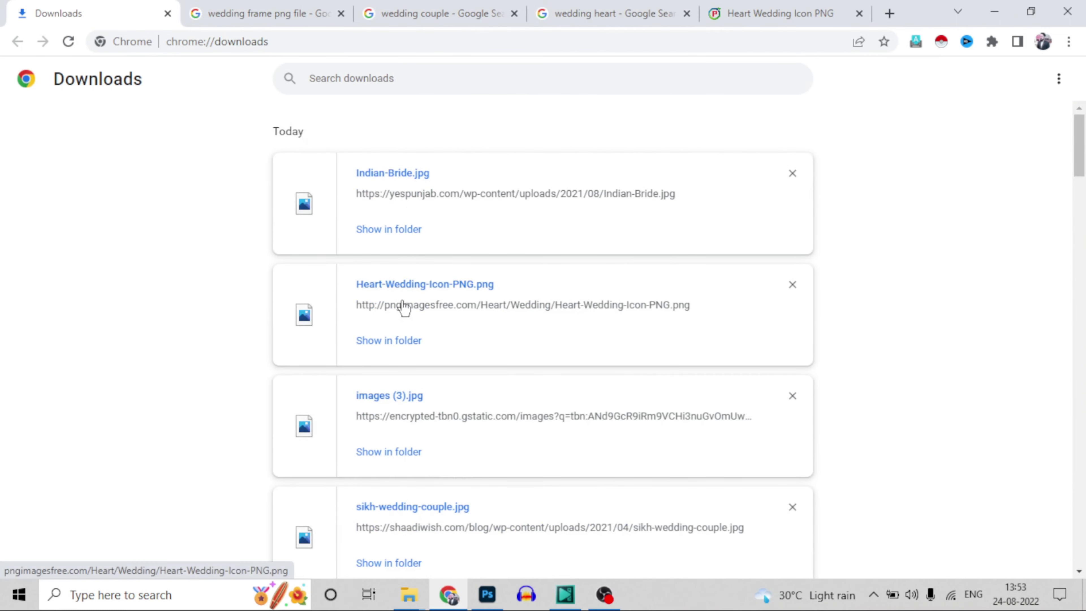
scroll(404, 308, down, 2)
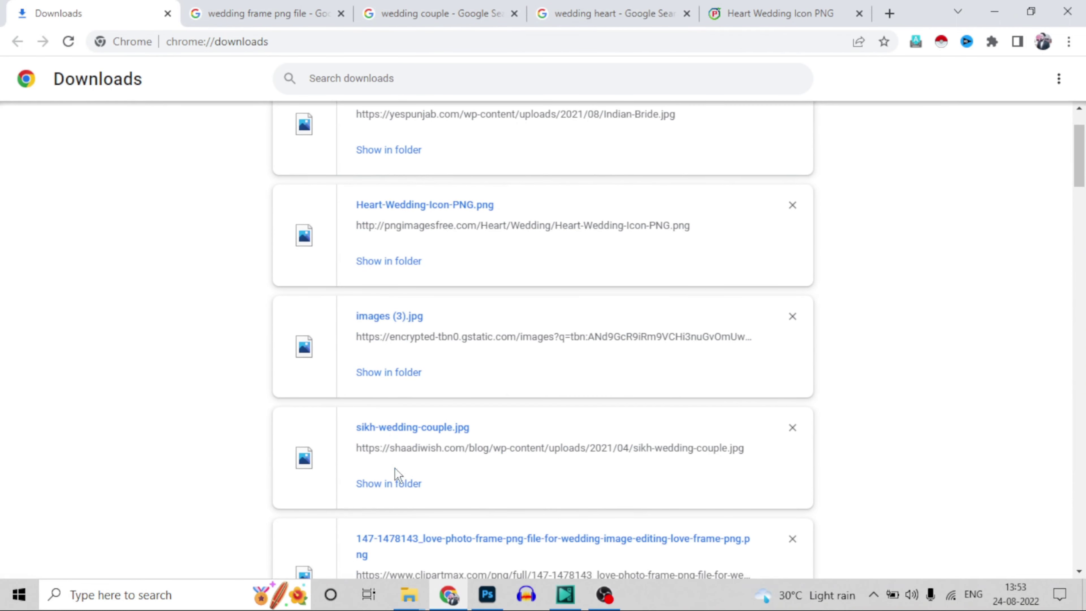
click(392, 484)
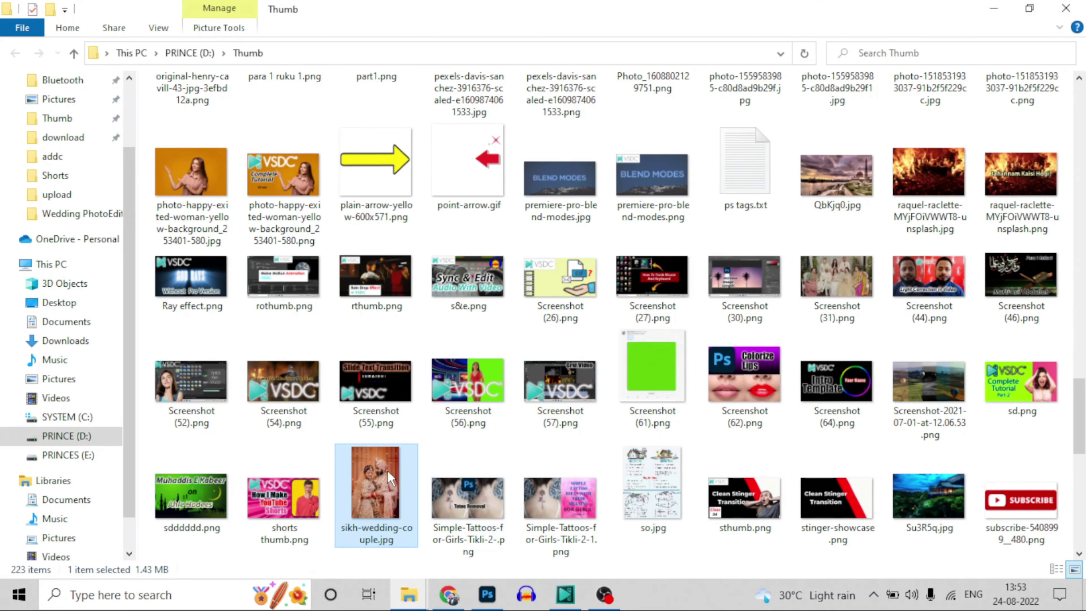
drag(382, 470, 496, 474)
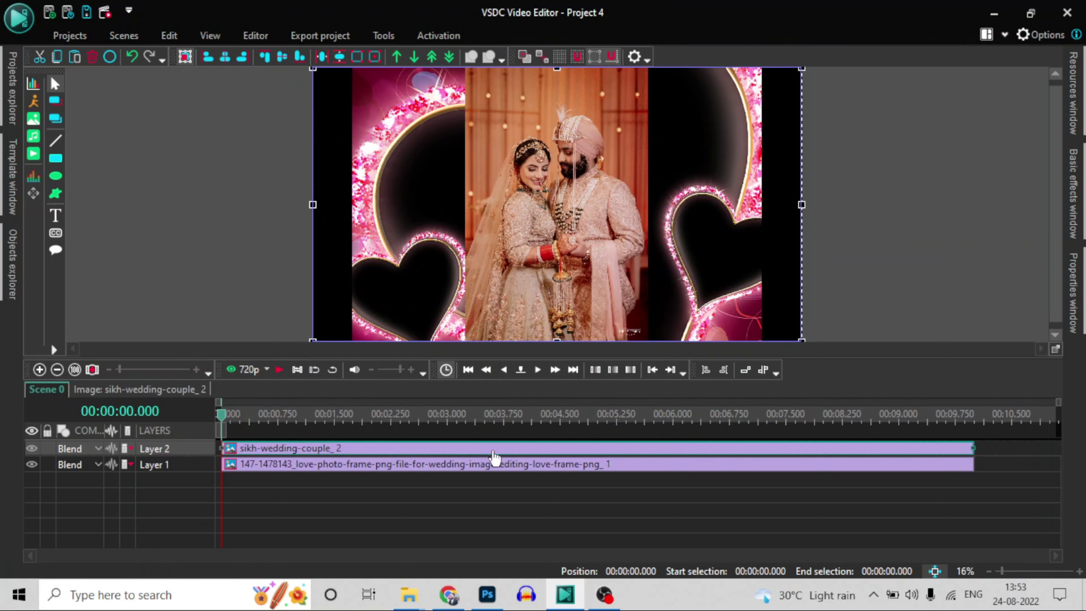
Move the sikh-wedding-couple image to a layer beneath the love photo frame, and select the frame image
drag(494, 452, 489, 485)
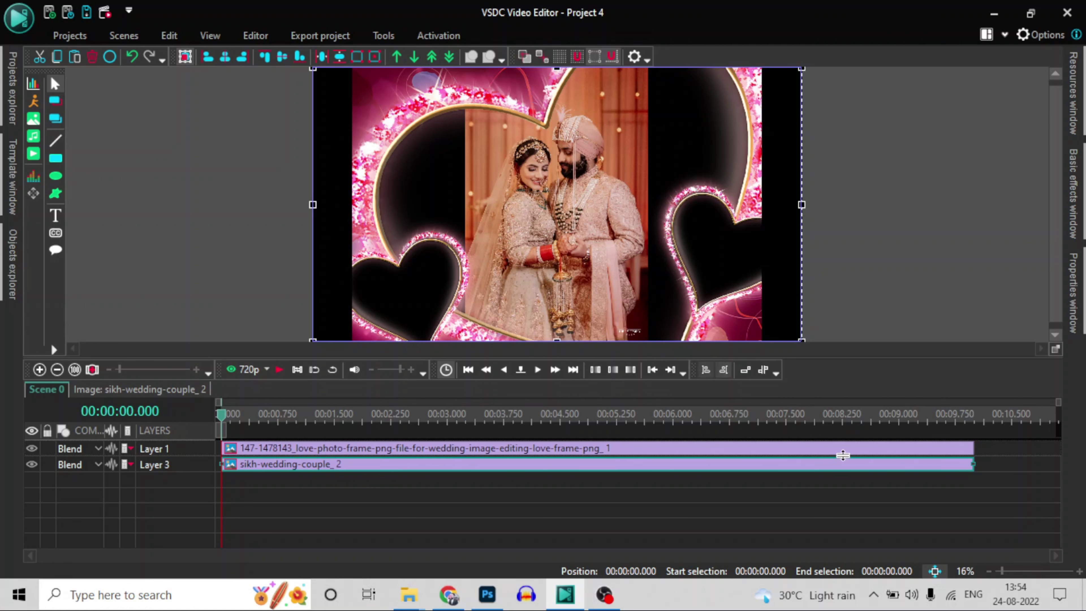
click(989, 571)
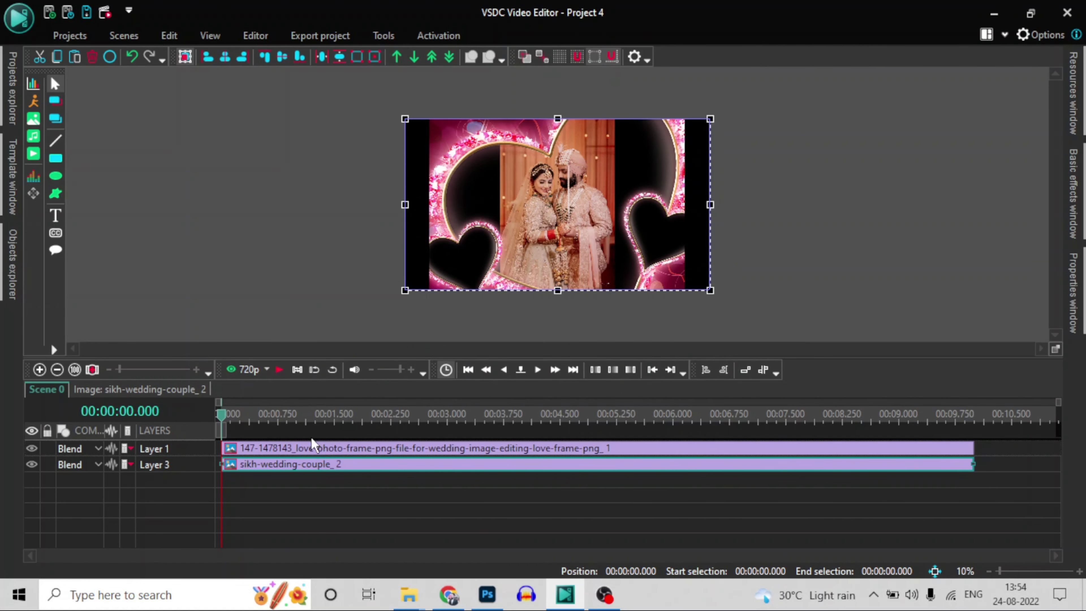
click(307, 453)
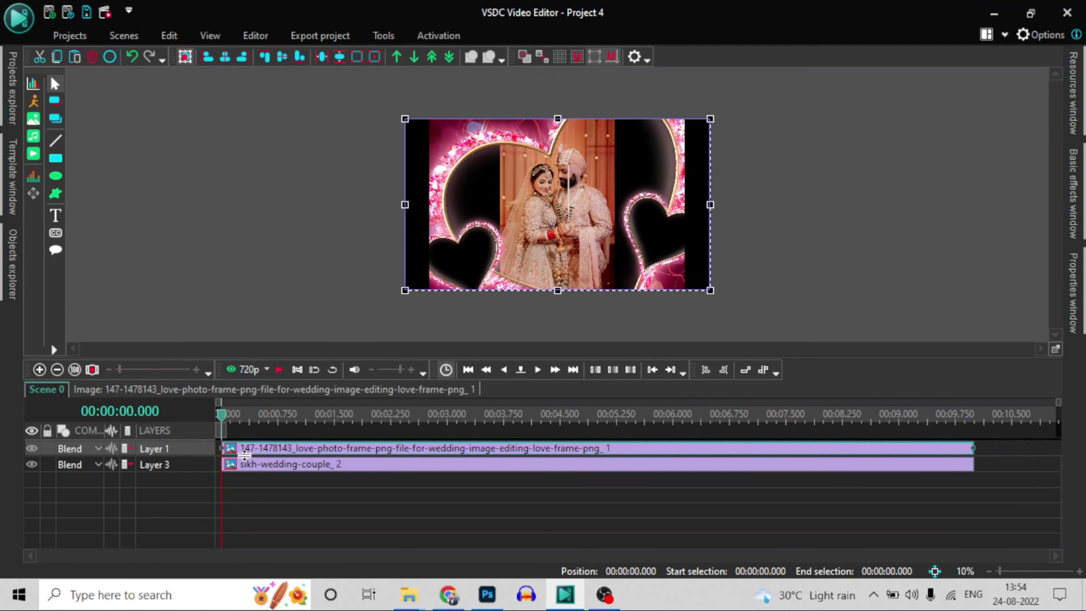
Lock the love frame layer, then enlarge the couple photo and tilt it slightly counterclockwise behind the frame
click(47, 449)
click(580, 204)
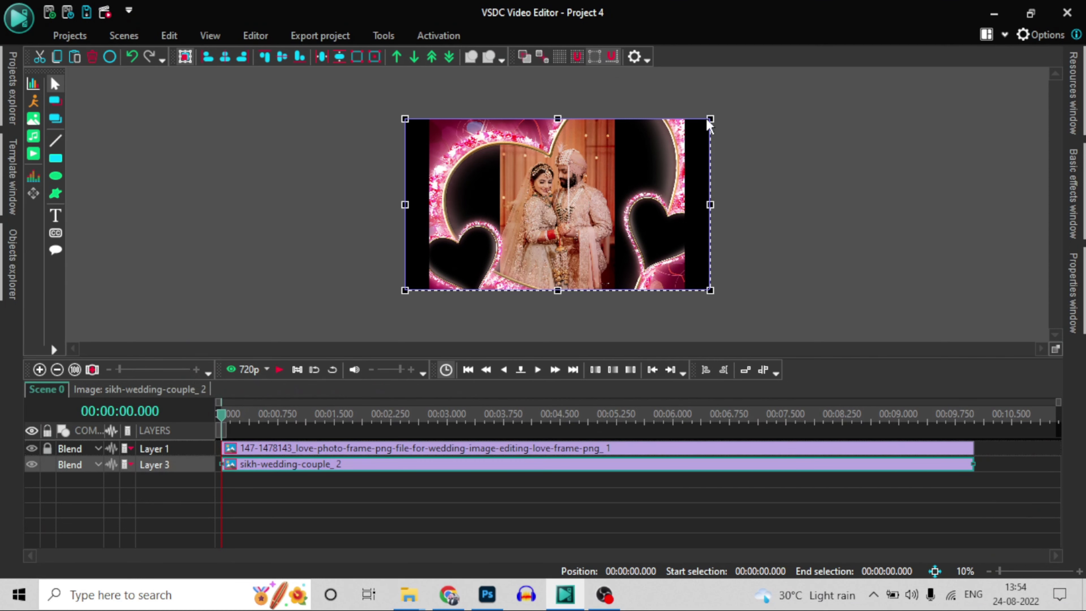
drag(710, 116, 992, 15)
drag(796, 138, 647, 207)
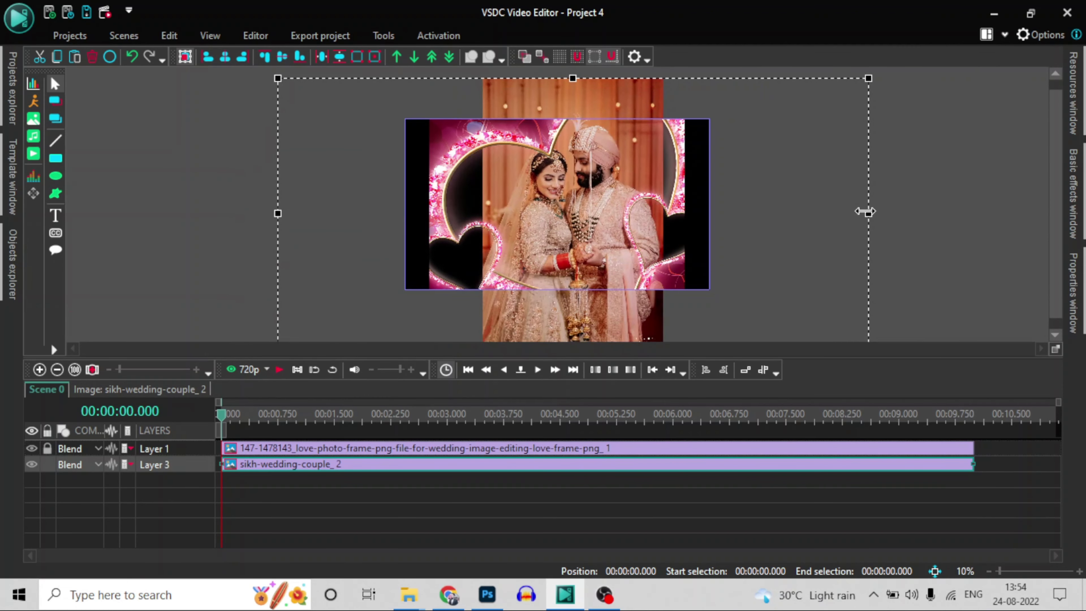
drag(870, 213, 859, 175)
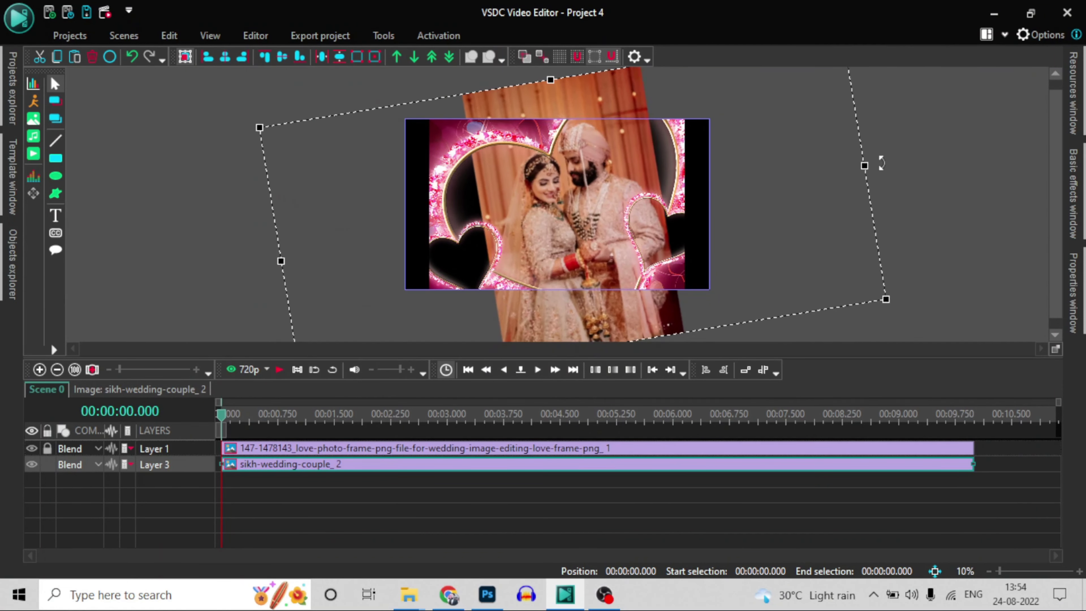
drag(561, 182, 557, 185)
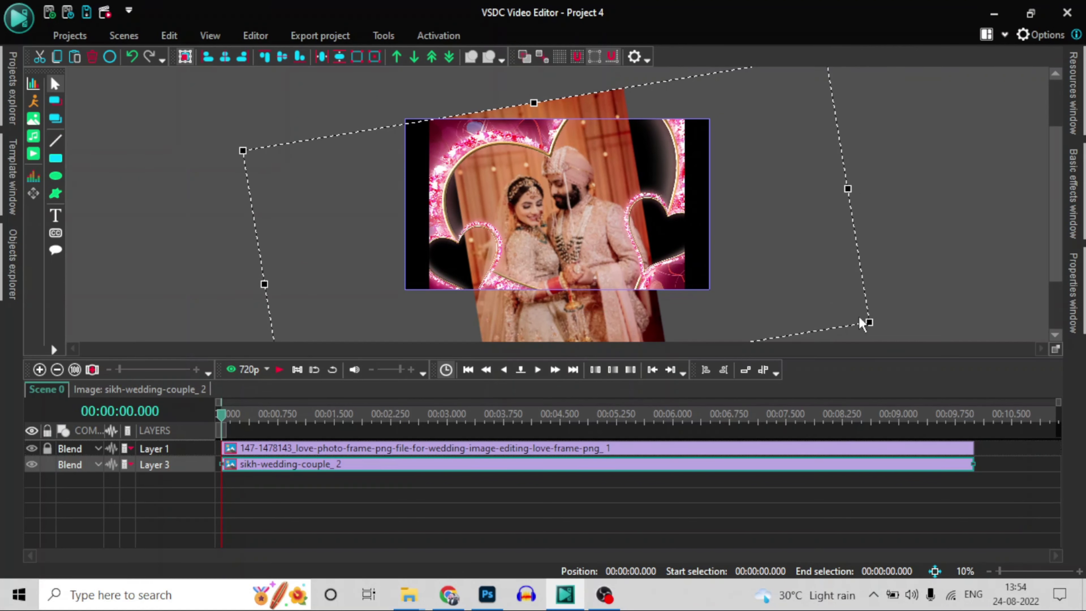
Enlarge the tilted couple photo further and reposition it so both faces sit inside the frame's large heart opening
drag(869, 323, 953, 328)
drag(824, 284, 800, 253)
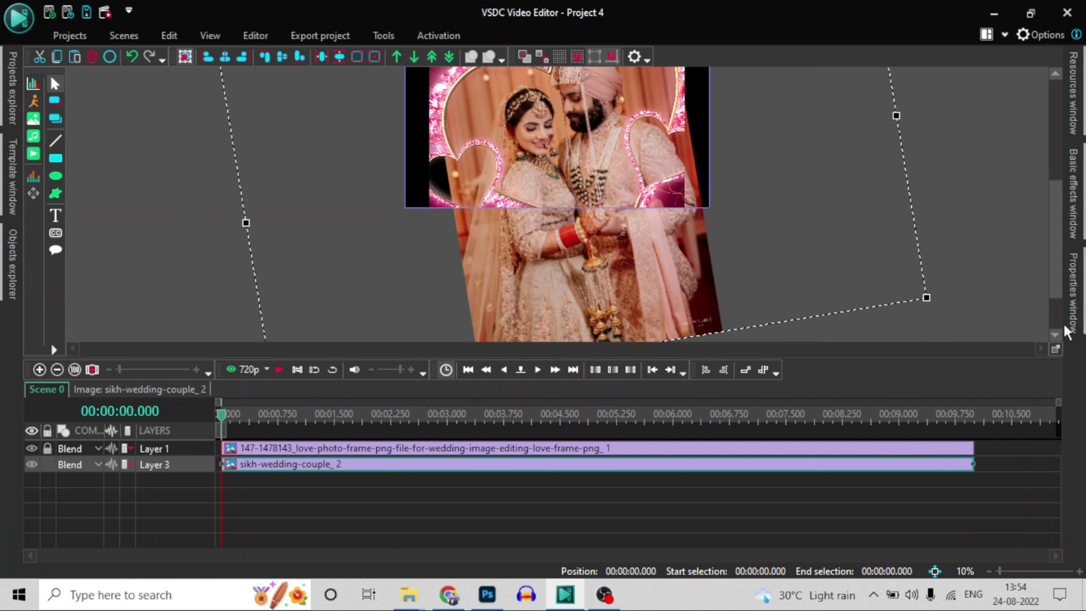
drag(1055, 242, 1056, 202)
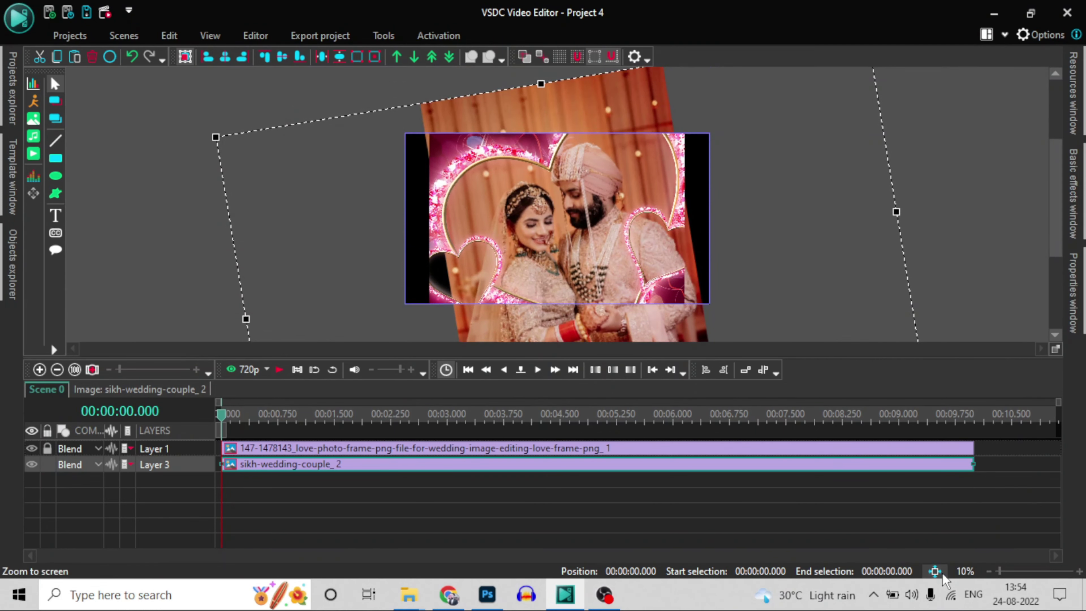
click(935, 571)
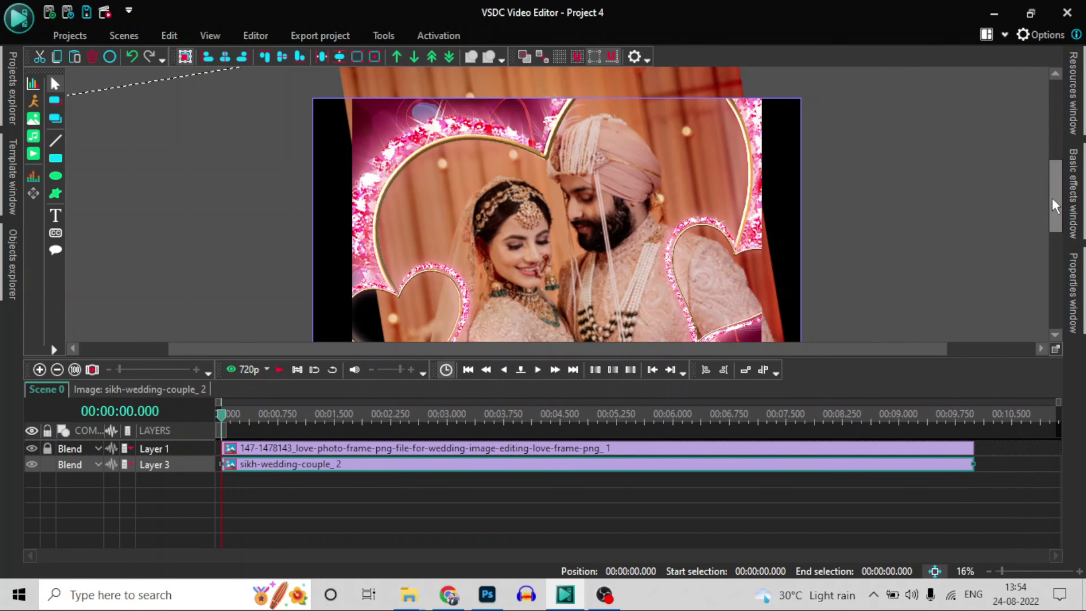
drag(1052, 206, 1039, 226)
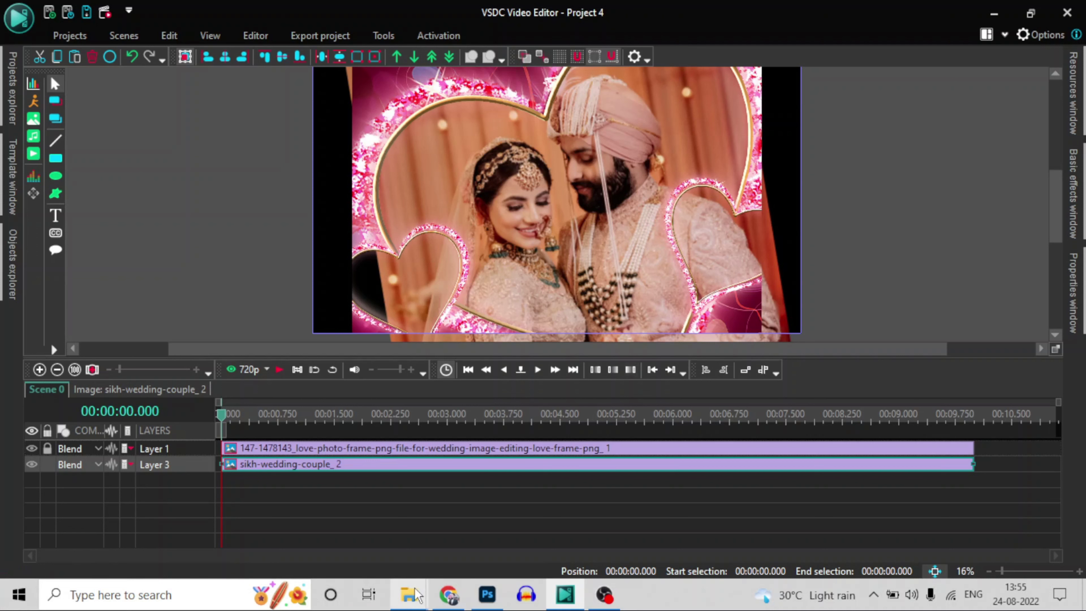
Locate the downloaded Heart-Wedding-Icon-PNG.png through Chrome's download list and add it from the Thumb folder to the VSDC timeline
click(449, 594)
scroll(473, 205, up, 2)
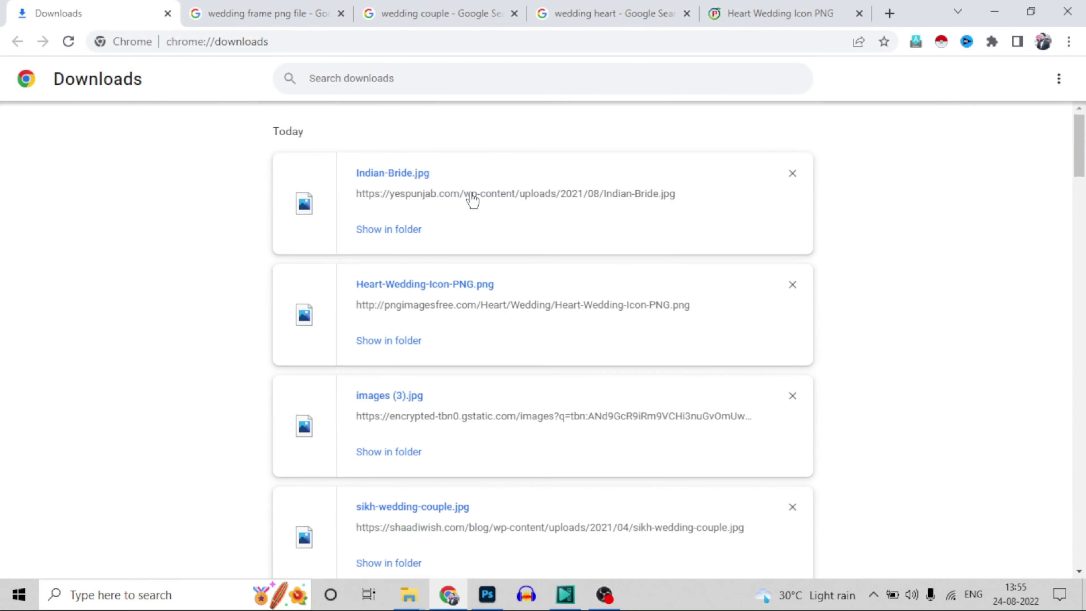
scroll(377, 308, down, 2)
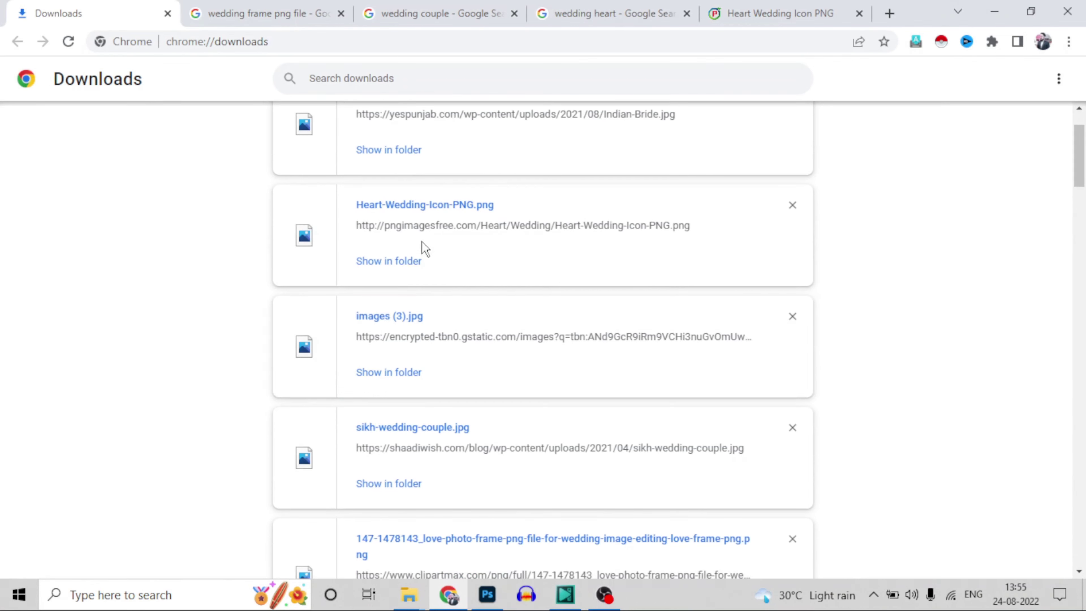
click(380, 262)
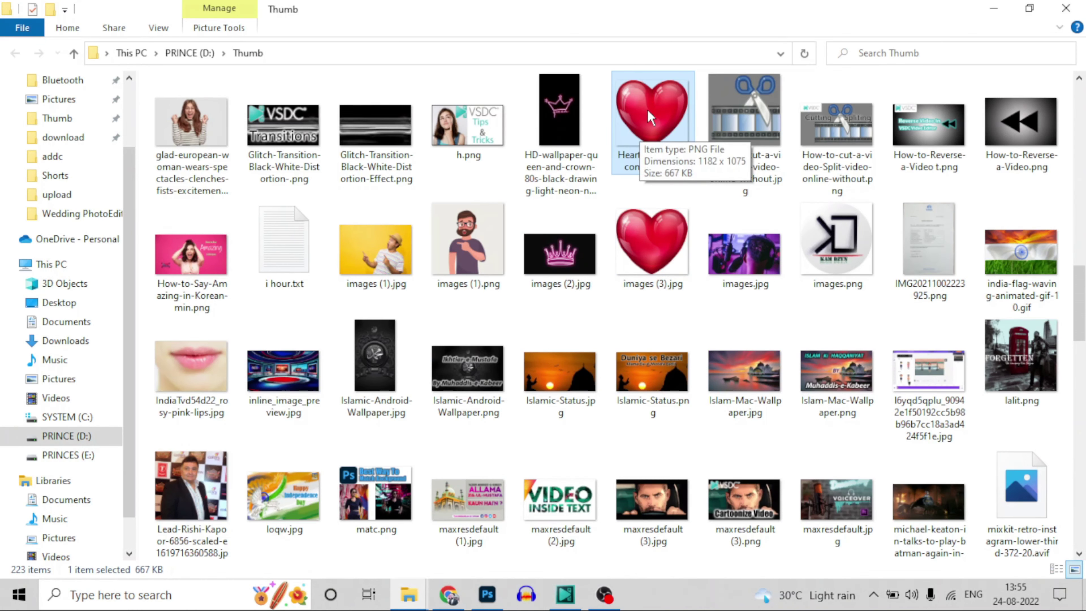
drag(649, 118, 531, 453)
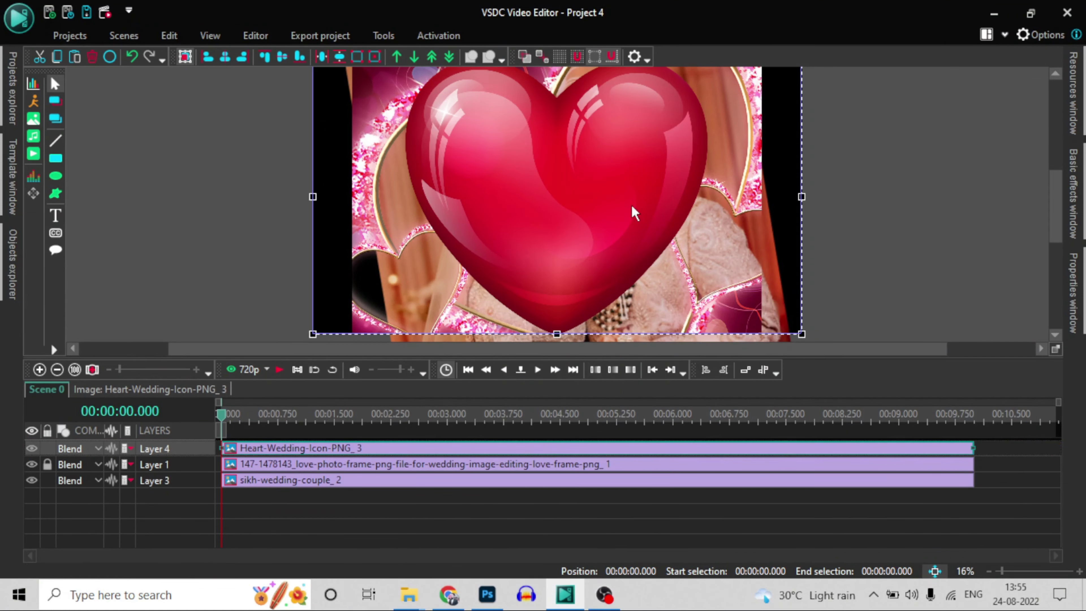
Tilt the red heart counterclockwise, shrink it, and place it over the frame's lower-left small heart
drag(613, 178, 491, 231)
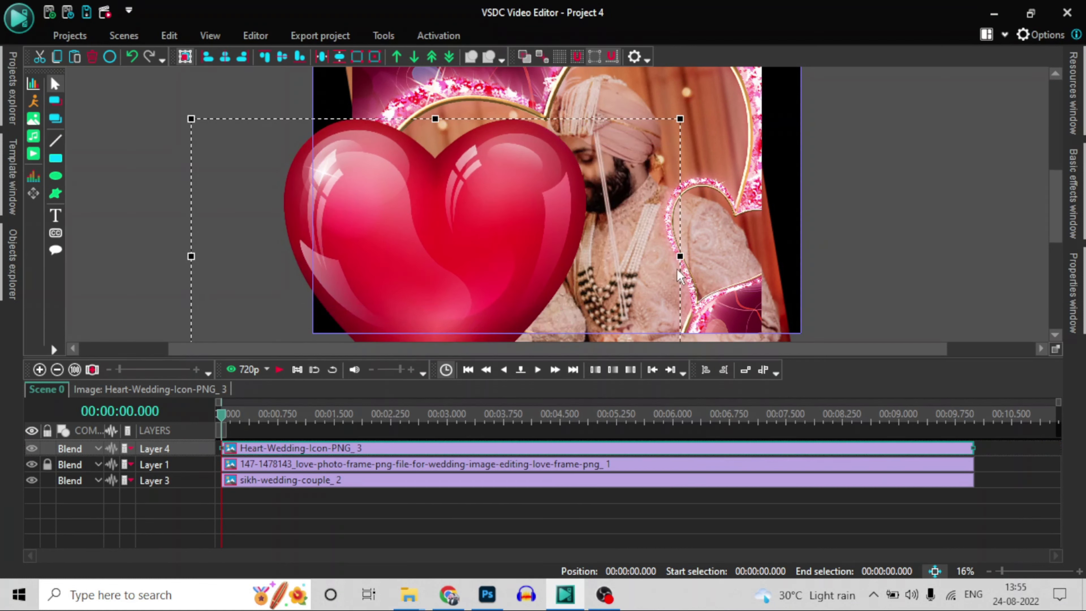
drag(688, 259, 668, 141)
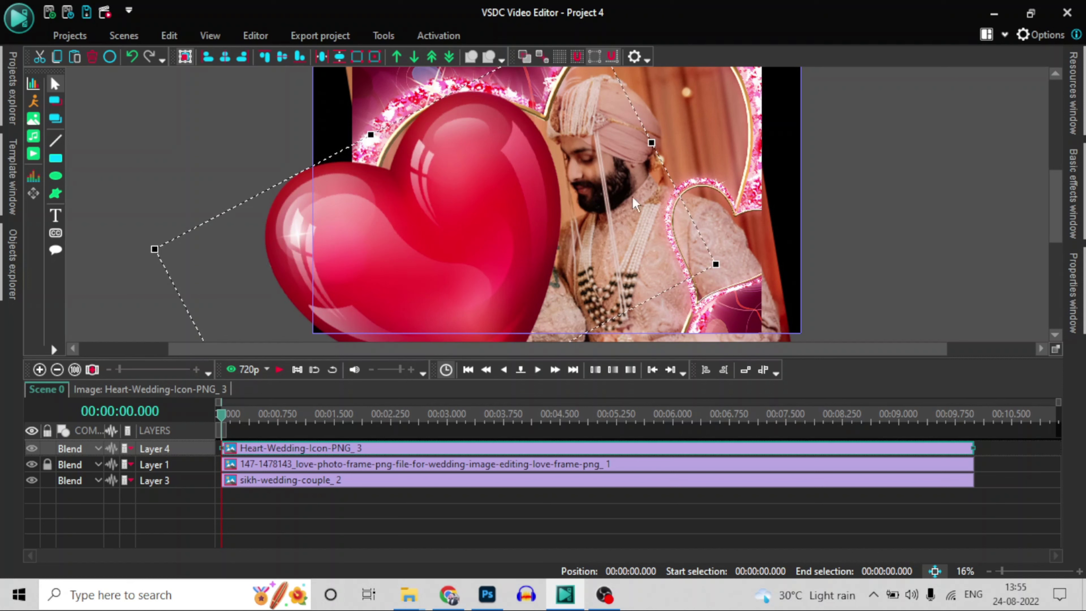
drag(716, 264, 524, 207)
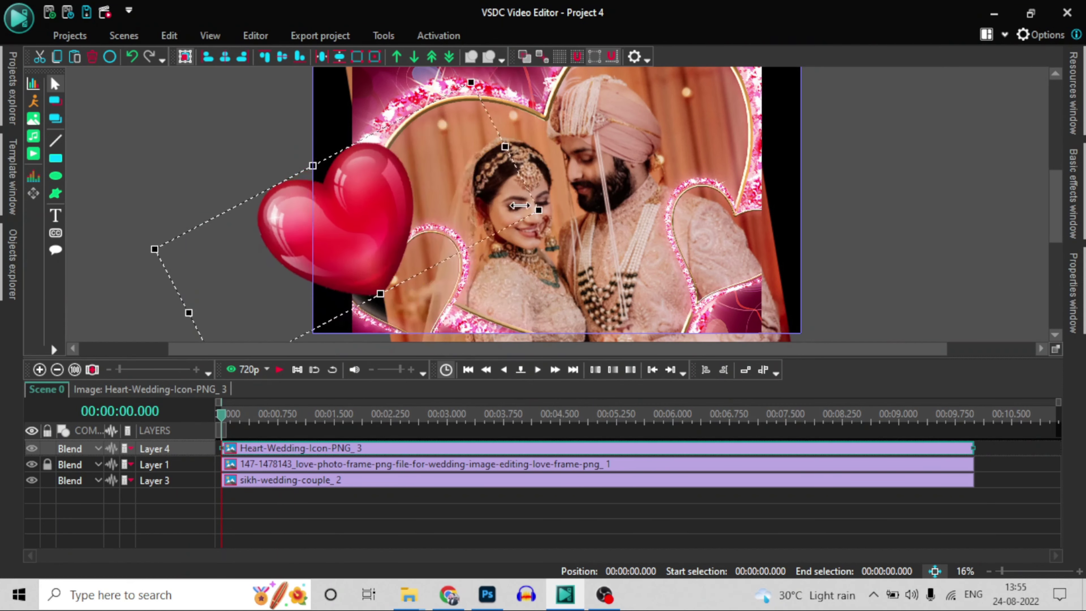
drag(376, 229, 449, 275)
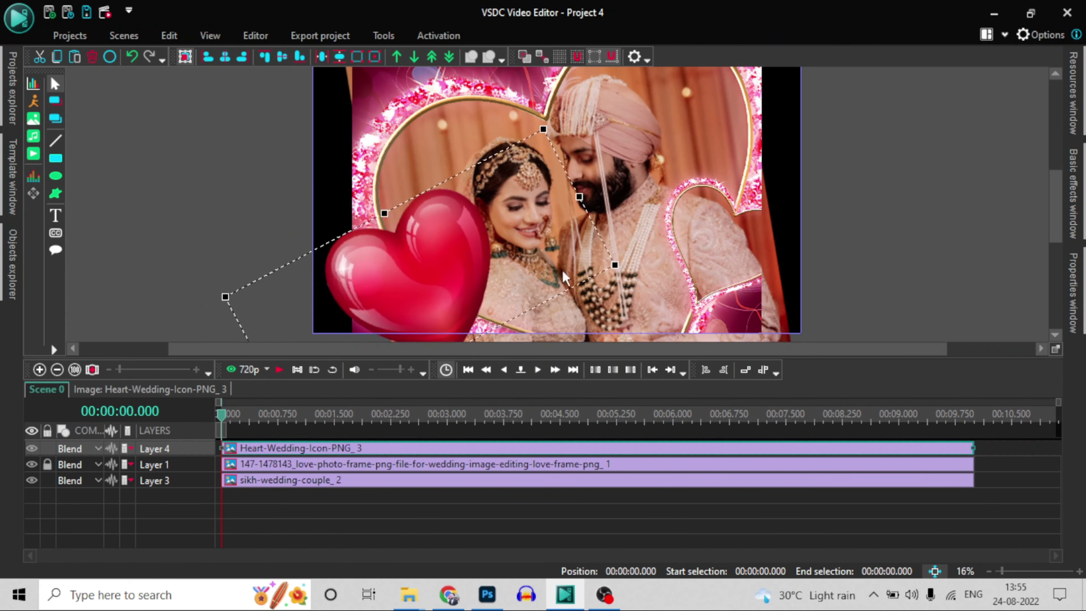
Fine-tune the red heart's size, tilt and position so it fits within the frame's lower-left small heart outline
click(619, 266)
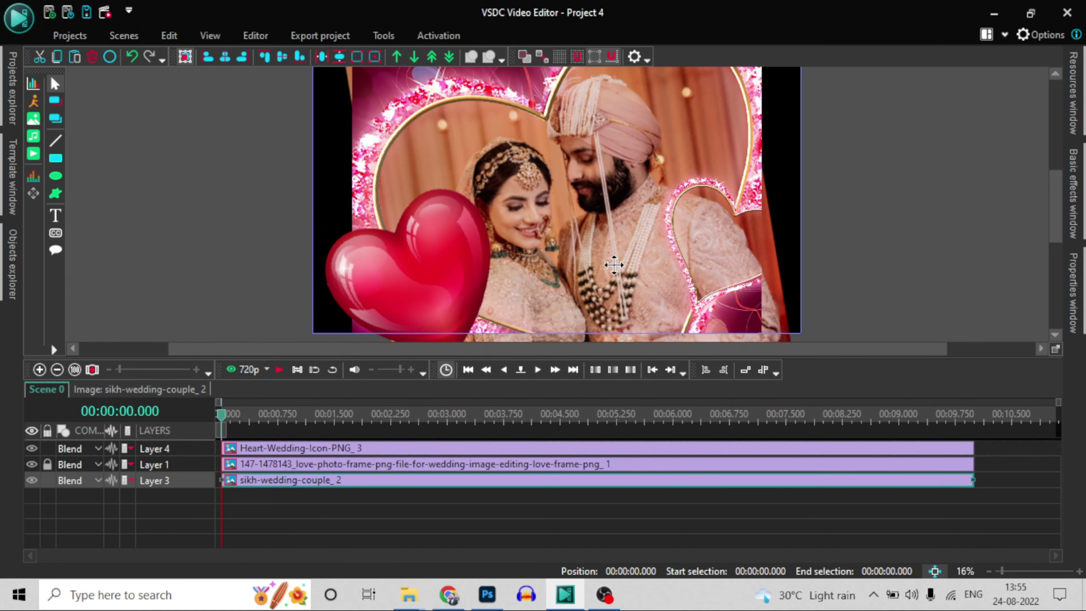
click(564, 274)
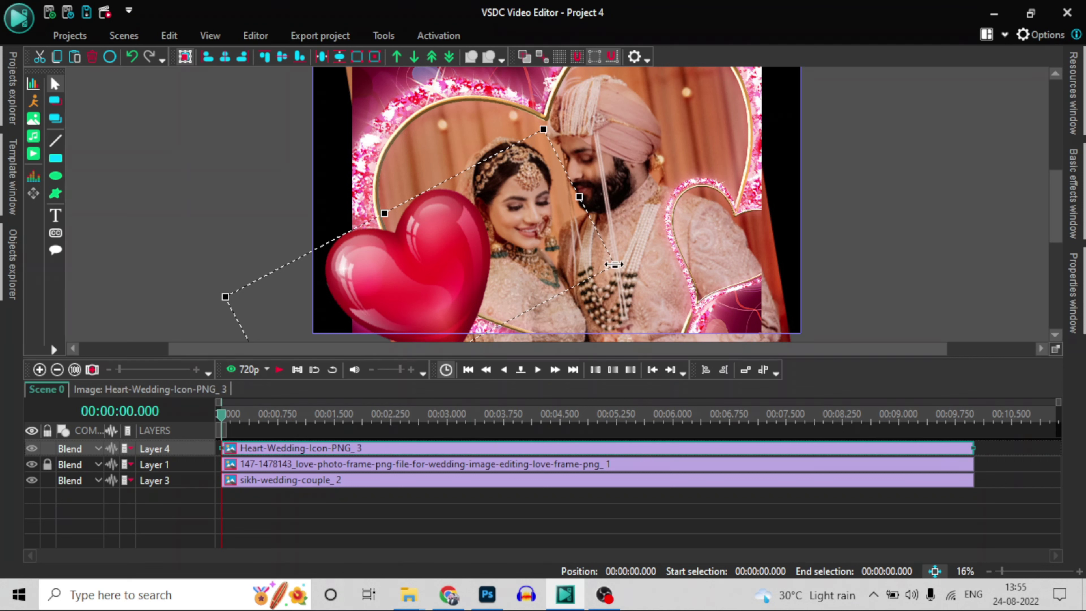
drag(616, 266, 574, 250)
drag(457, 248, 474, 266)
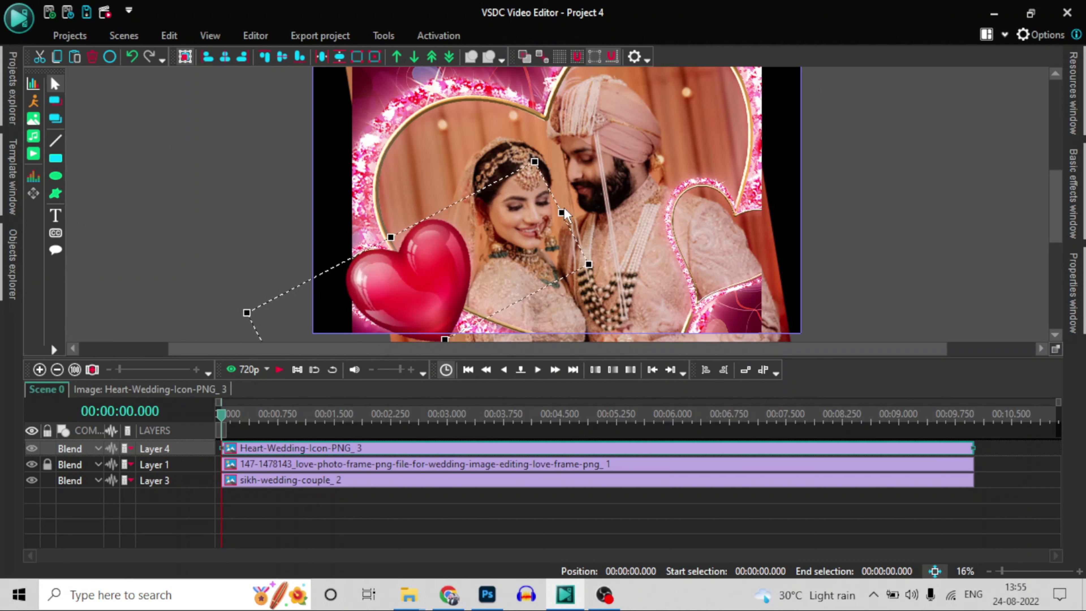
drag(570, 213, 568, 223)
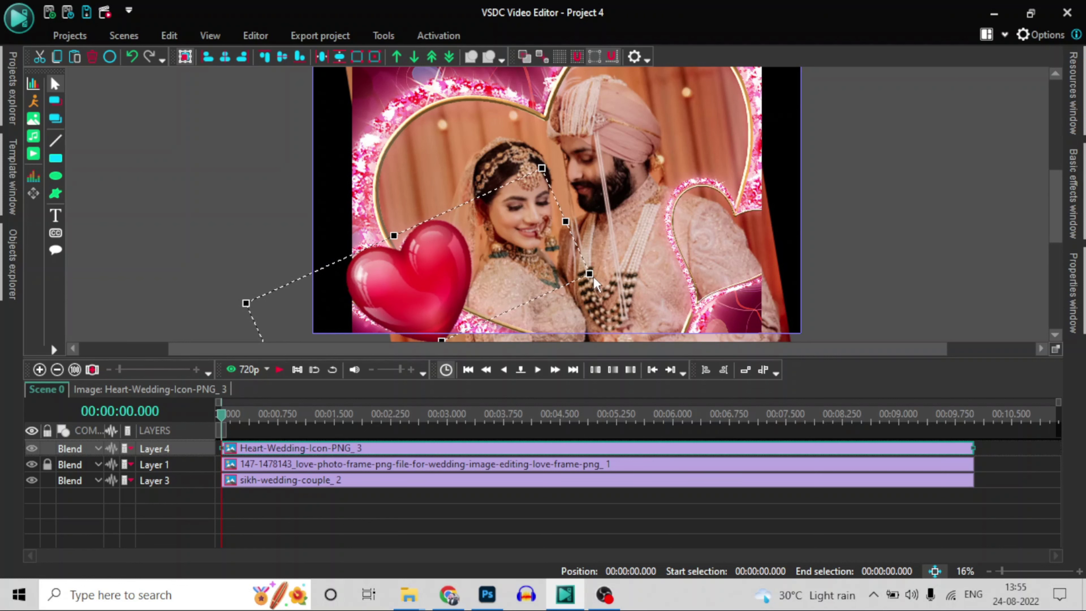
drag(590, 274, 572, 270)
drag(492, 267, 496, 267)
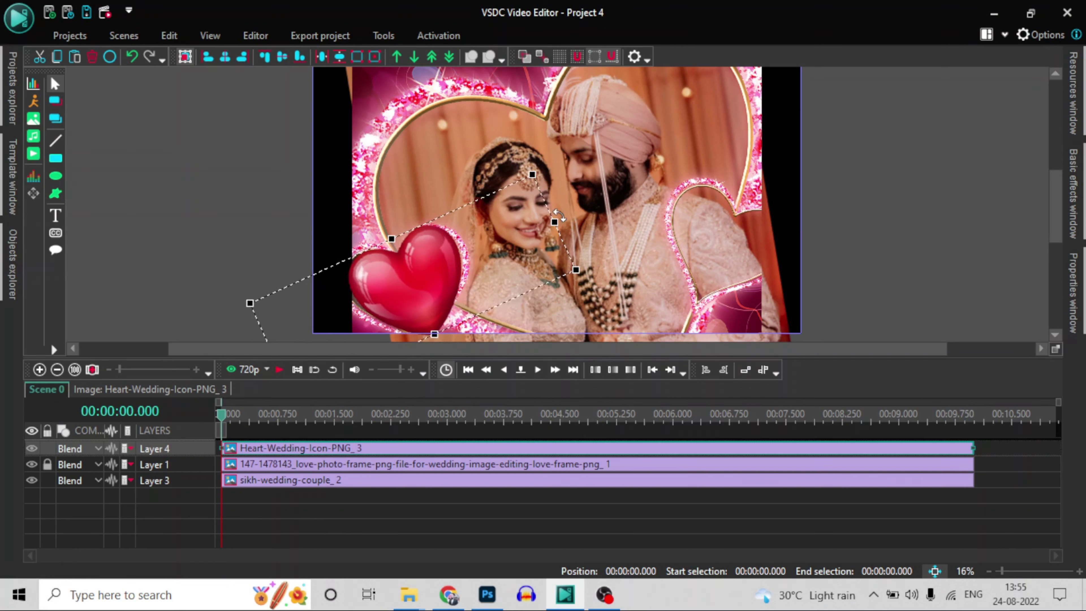
drag(558, 213, 563, 224)
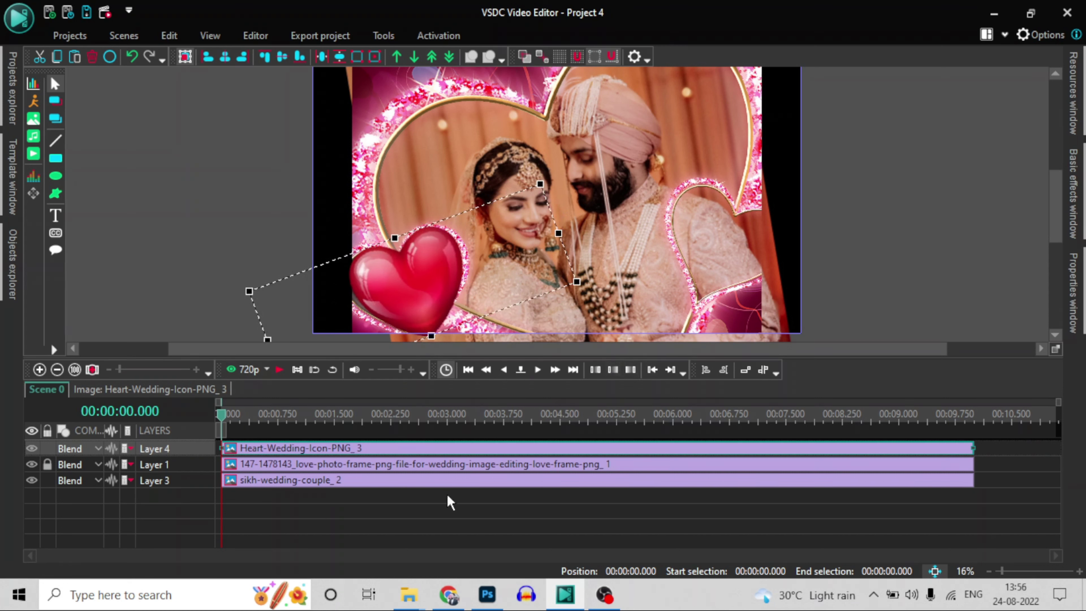
Duplicate the Heart-Wedding-Icon-PNG_ 3 object on the Scene 0 timeline by copying and pasting it
right_click(562, 451)
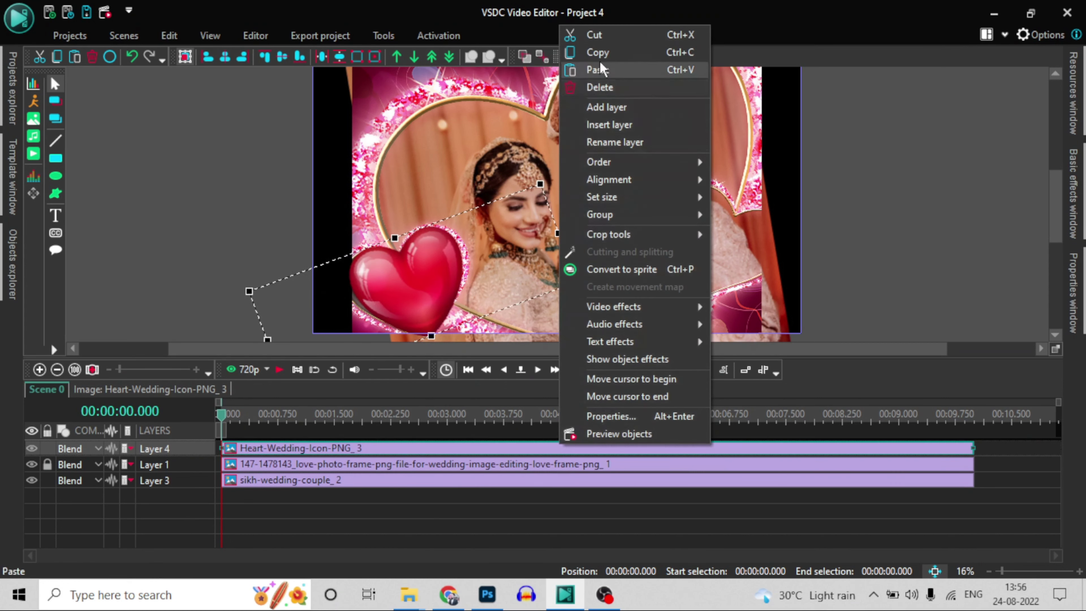
click(608, 52)
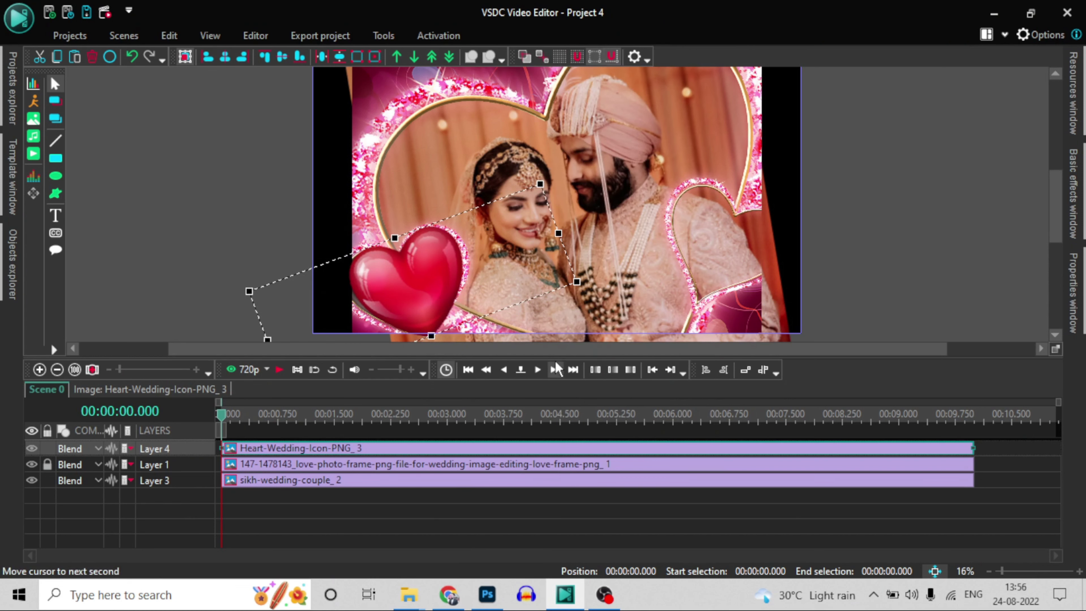
right_click(575, 502)
click(620, 118)
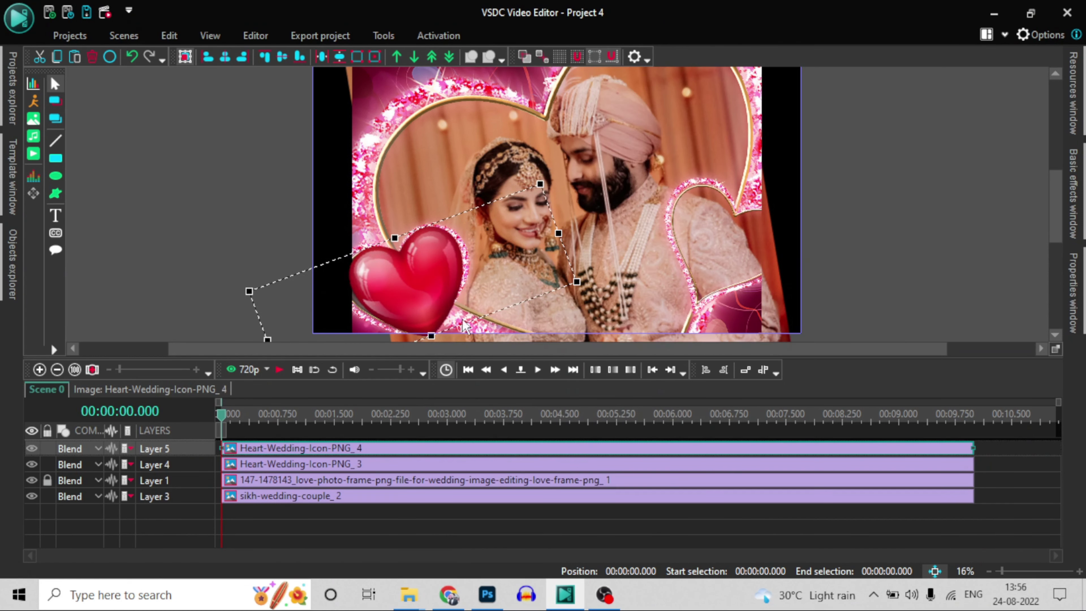
Move the duplicated heart over the frame's right-hand small heart and rotate it clockwise to match the opening
drag(415, 285, 707, 250)
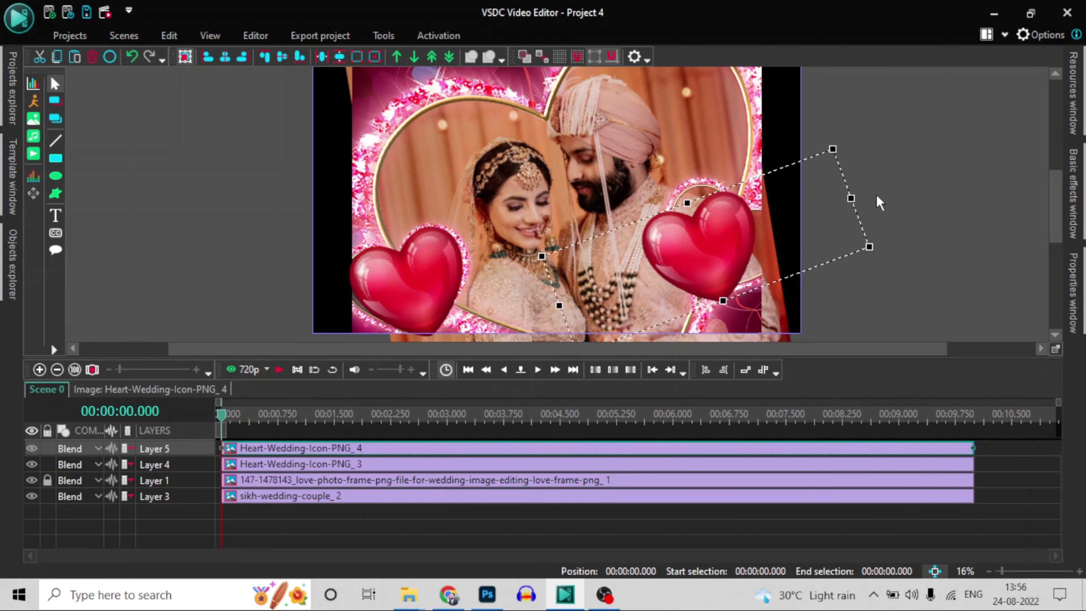
drag(859, 202, 864, 338)
mouse_move(731, 244)
mouse_down()
mouse_move(744, 242)
mouse_move(735, 236)
mouse_up()
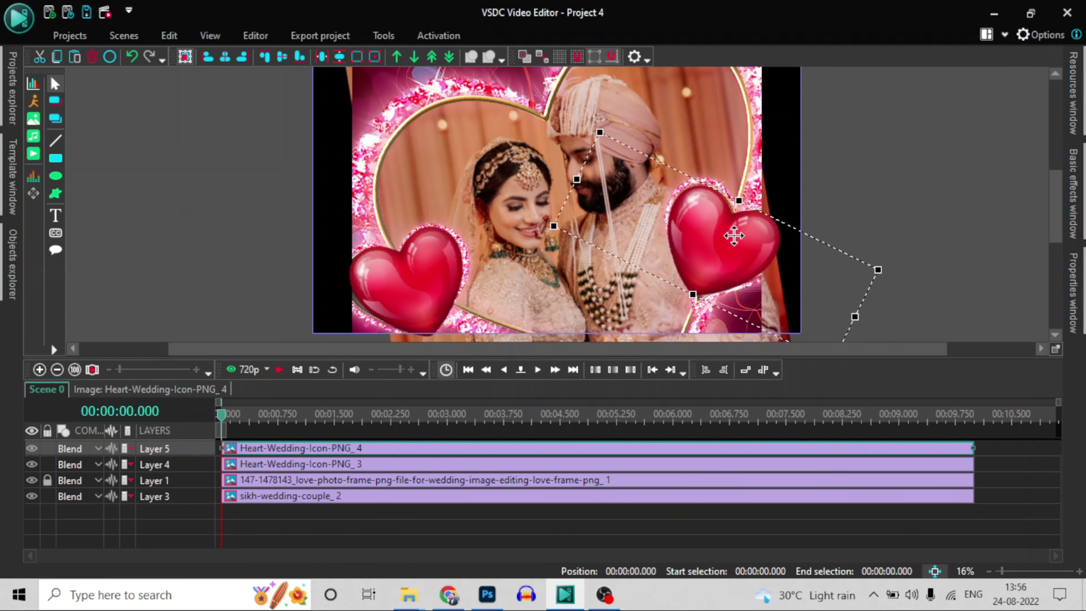
click(945, 165)
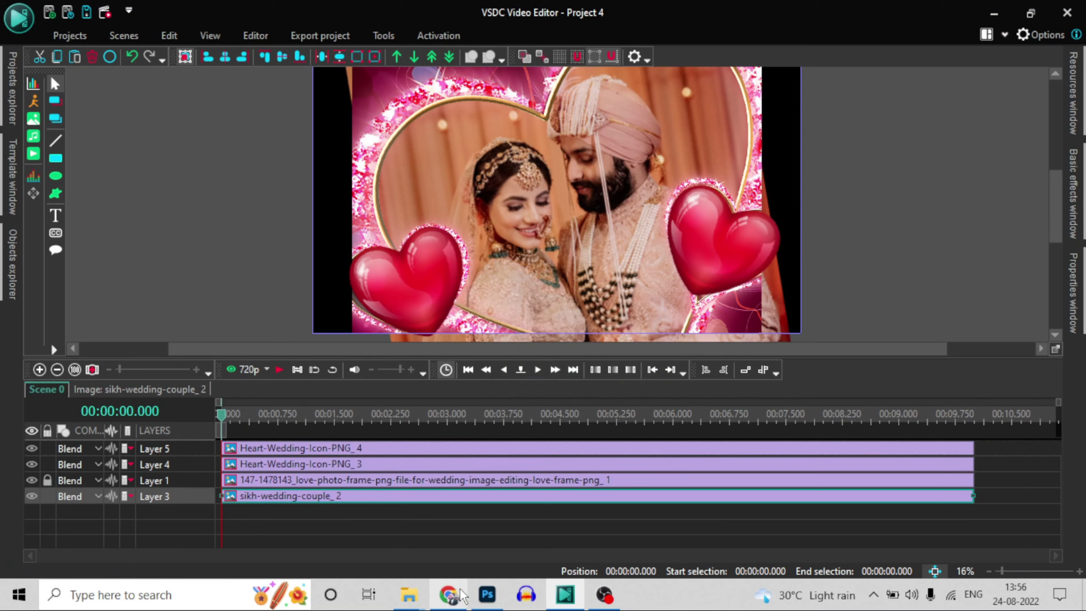
Switch to Chrome and search the web in a new tab for "wedding video effects free download"
click(449, 595)
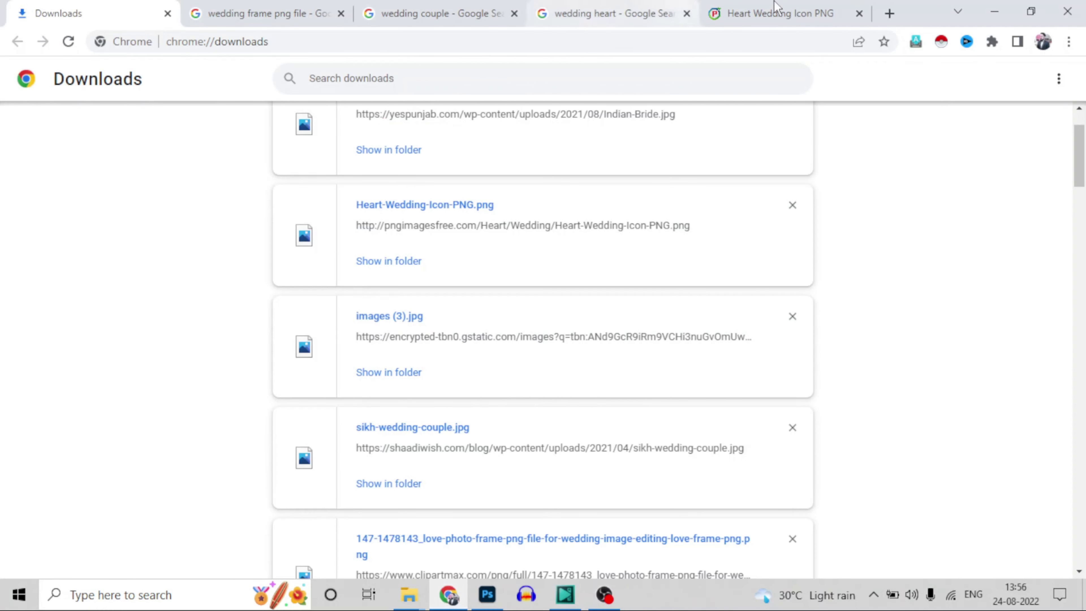
click(889, 14)
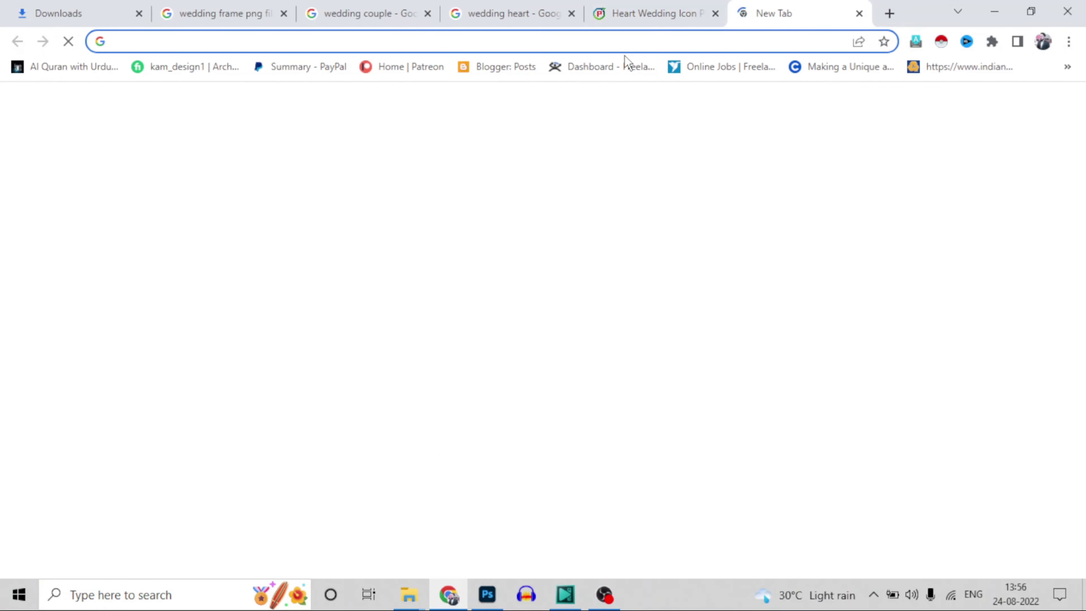
click(628, 41)
text(we)
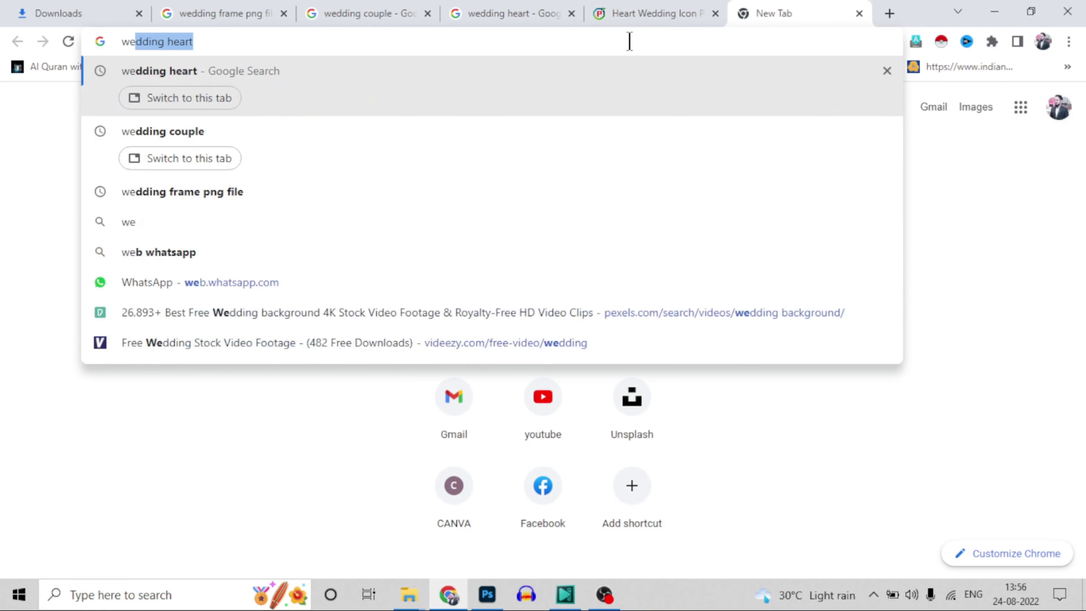
text(dding vid)
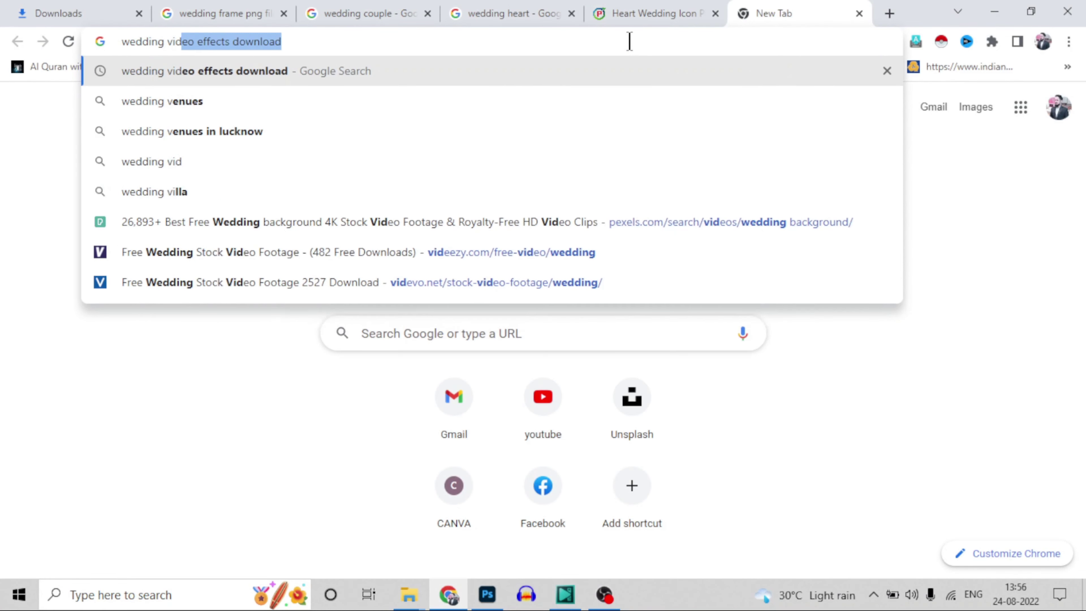
text(eo effect)
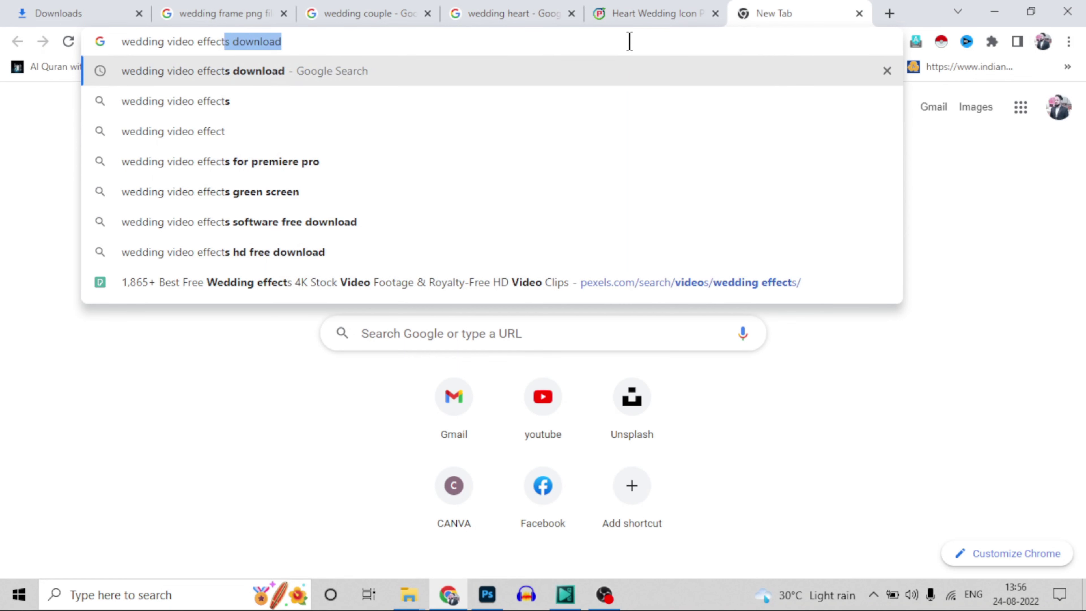
text( free down)
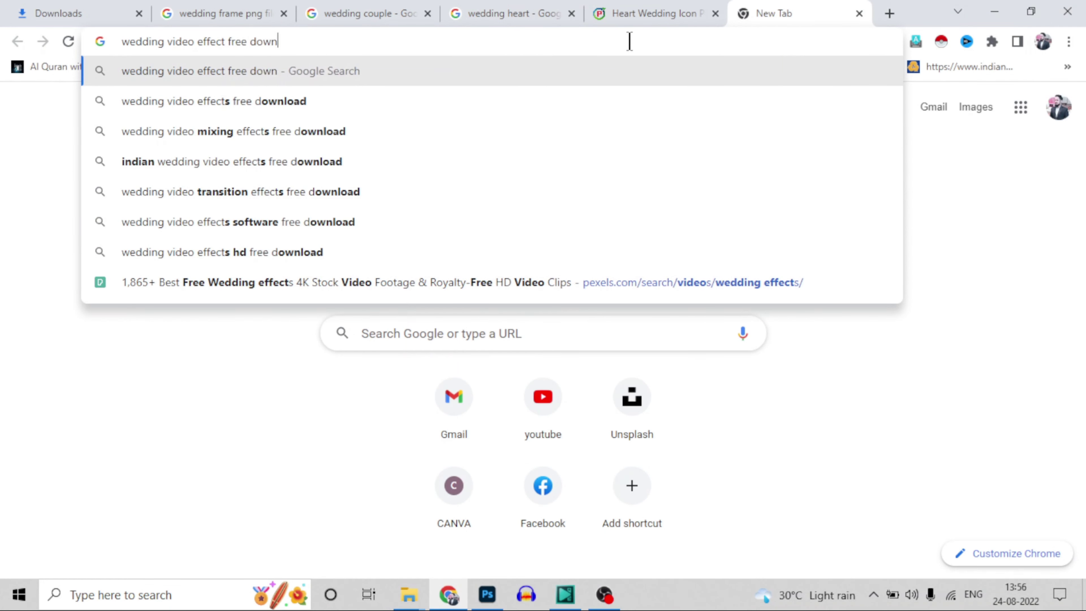
text(l)
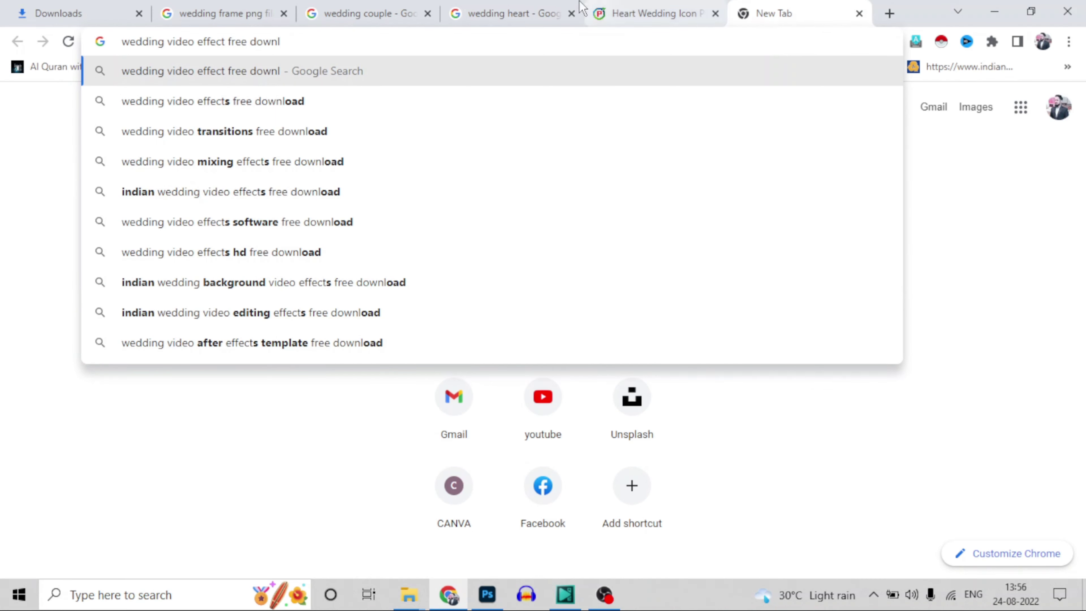
click(261, 105)
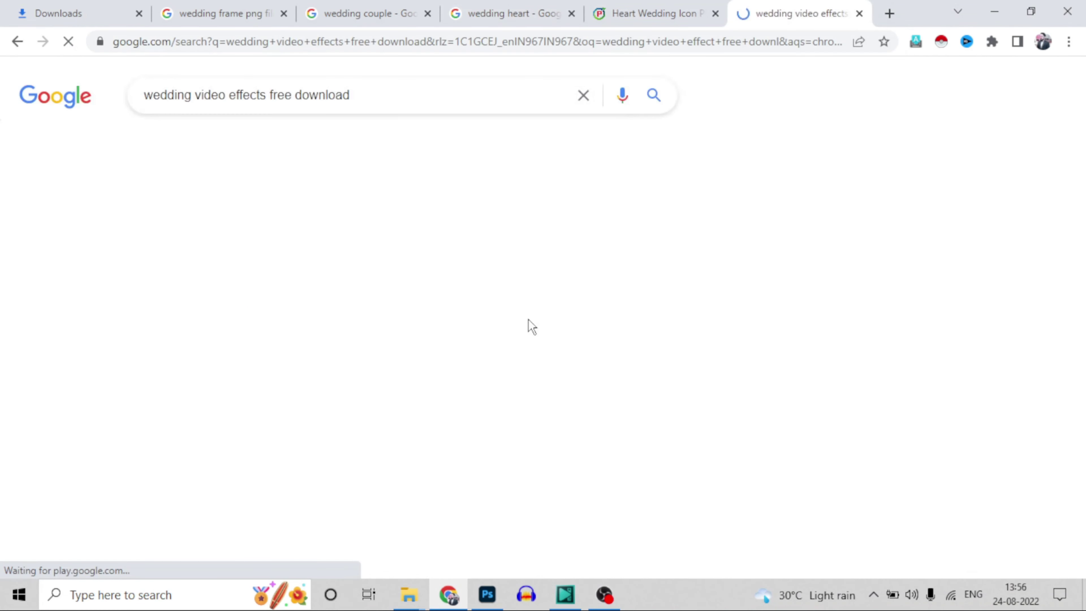
Open Videezy's "Free Overlay Effect Wedding Stock Video Footage" page from the search results
scroll(375, 248, down, 3)
scroll(375, 257, down, 3)
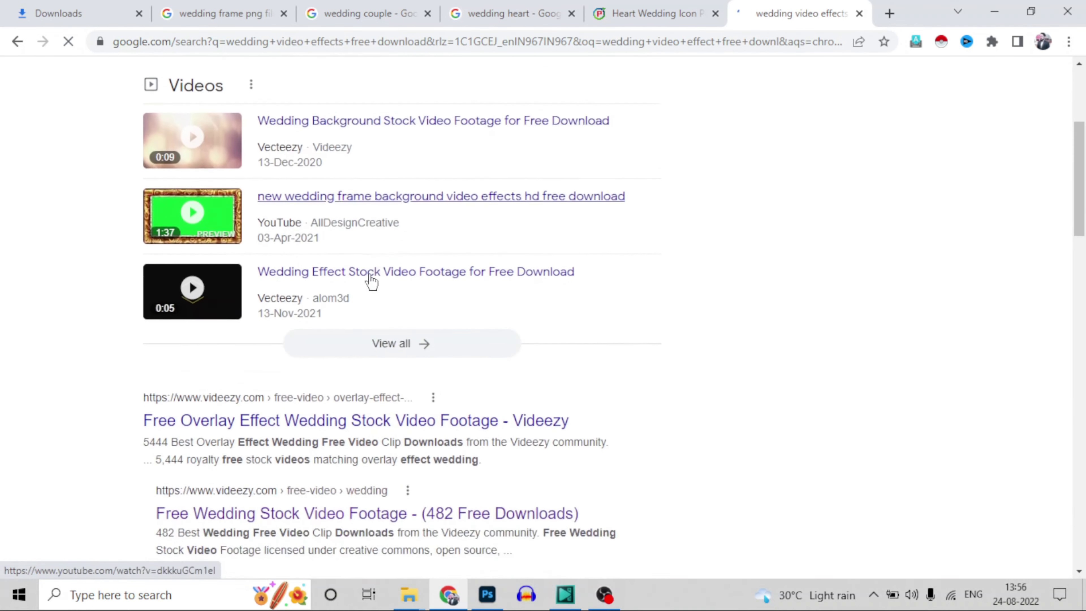
scroll(267, 306, up, 5)
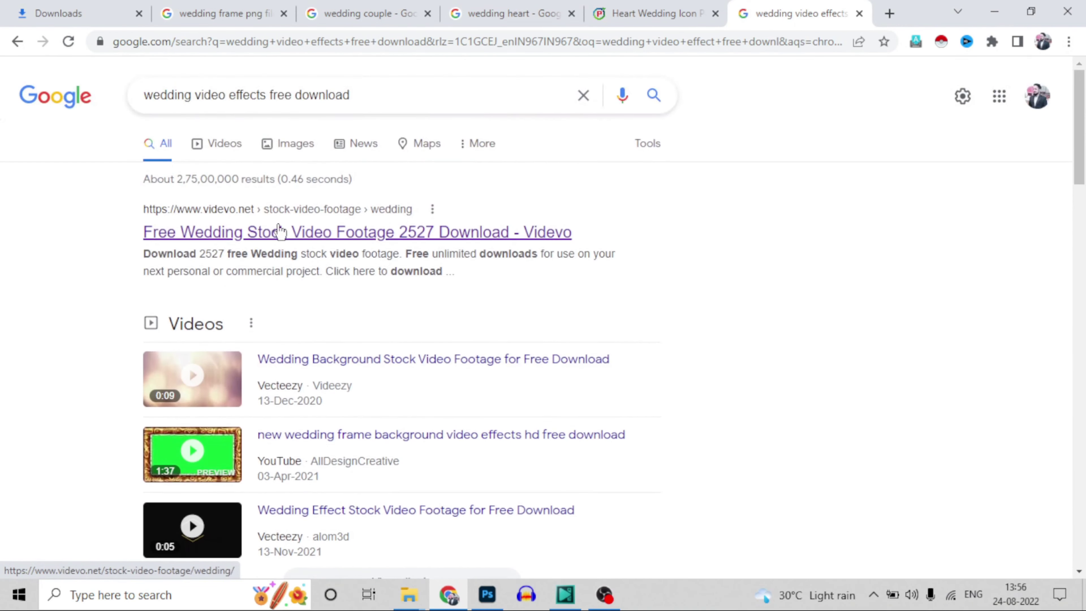
scroll(310, 250, down, 5)
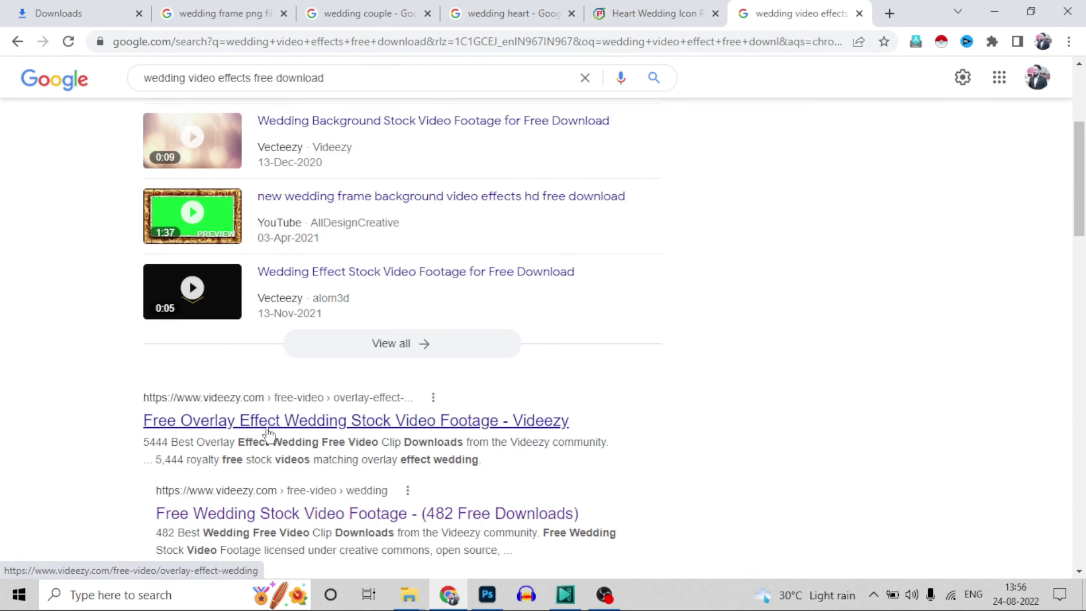
click(429, 421)
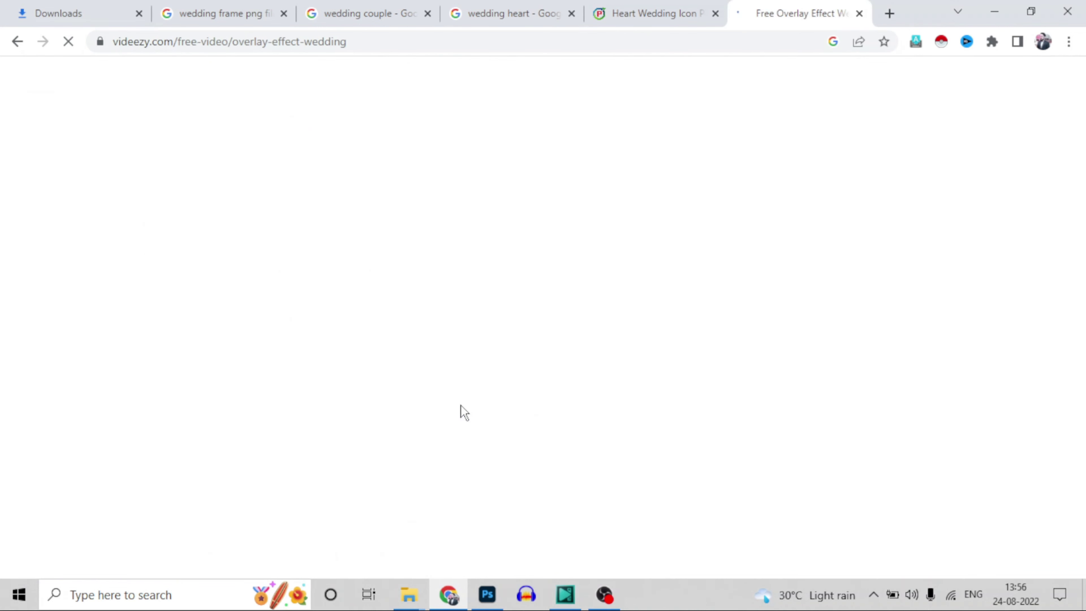
Find the Glowing Particles Overlay 4k media clip among the Videezy overlays and download it for free
scroll(467, 388, down, 3)
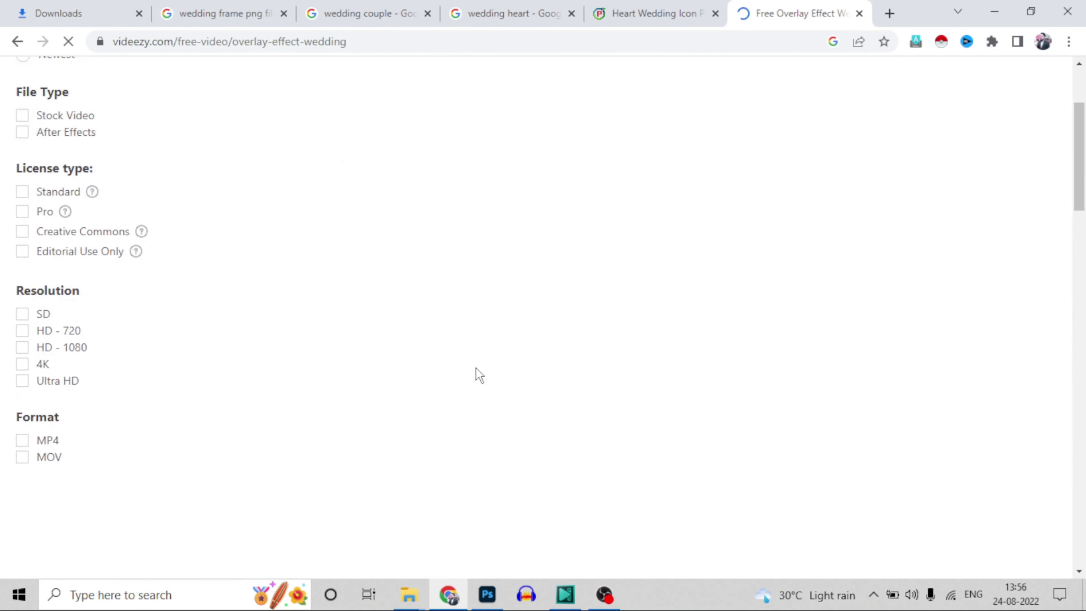
scroll(479, 375, up, 3)
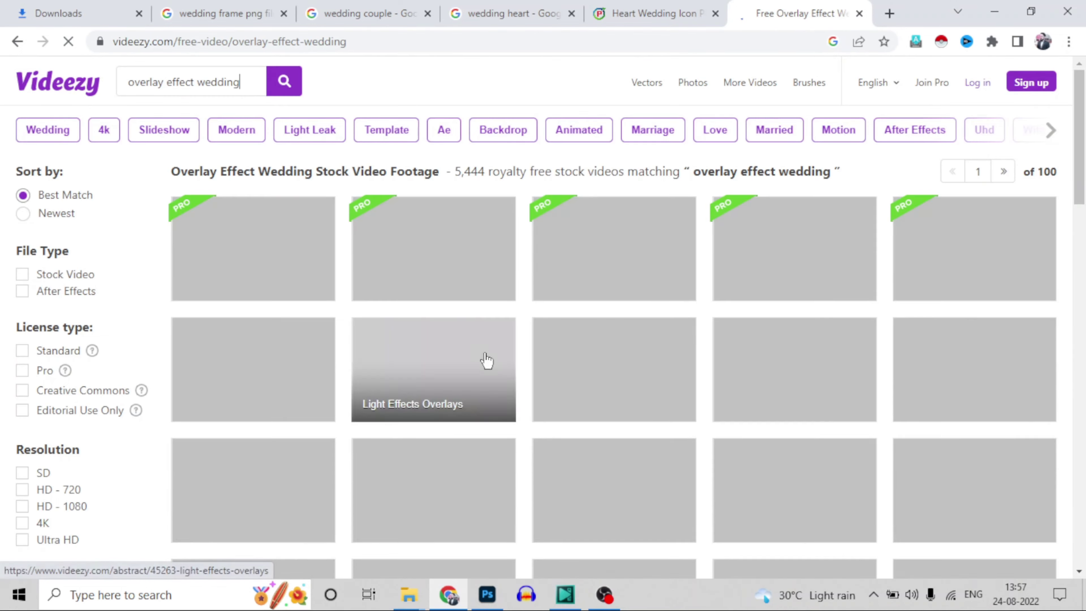
scroll(487, 360, down, 2)
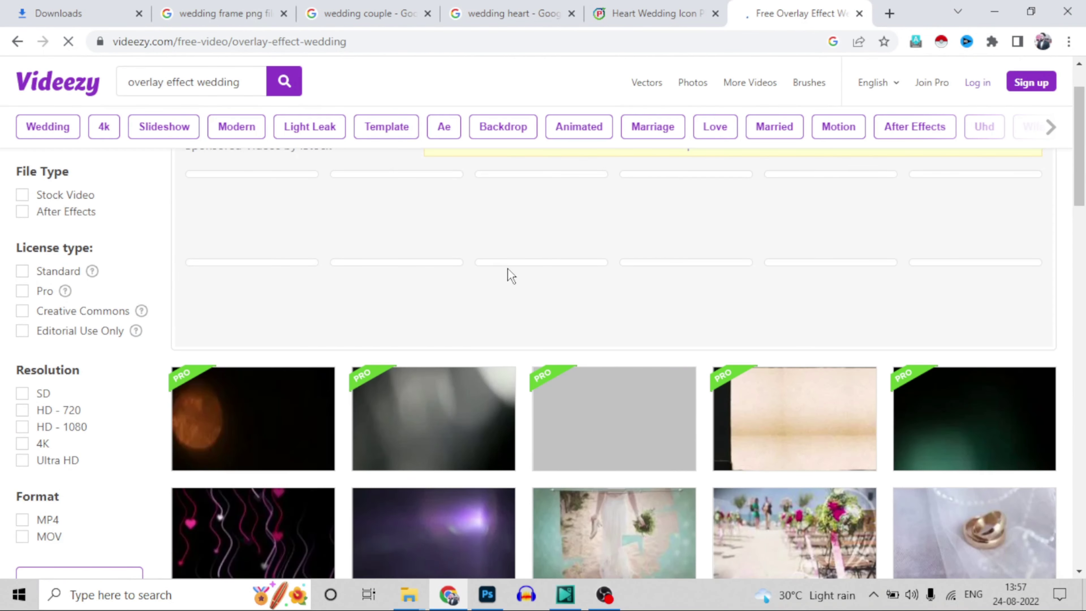
scroll(511, 276, down, 4)
scroll(417, 417, down, 2)
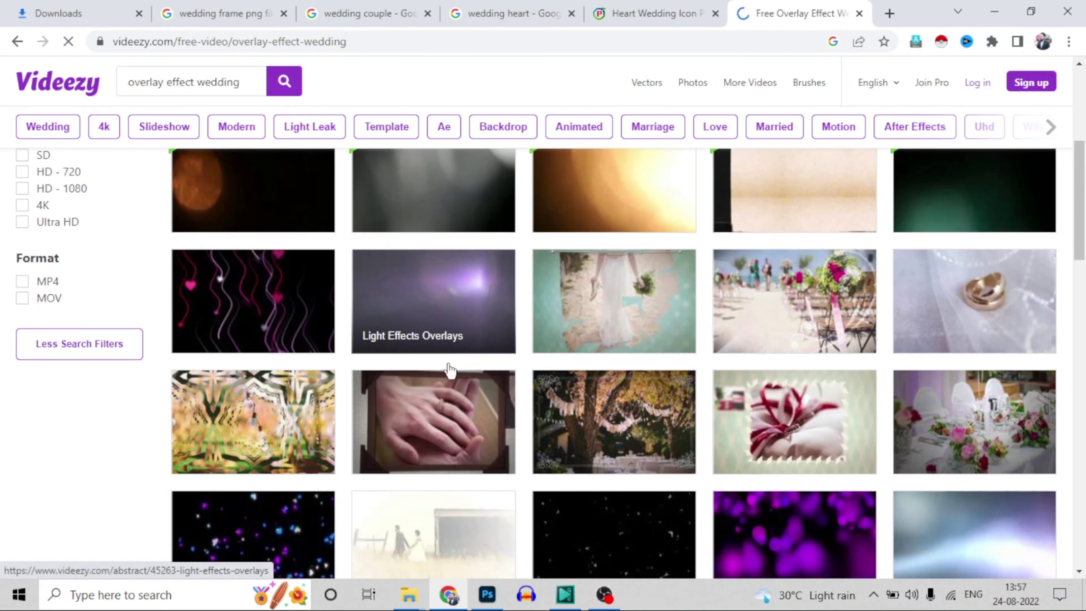
scroll(731, 400, down, 2)
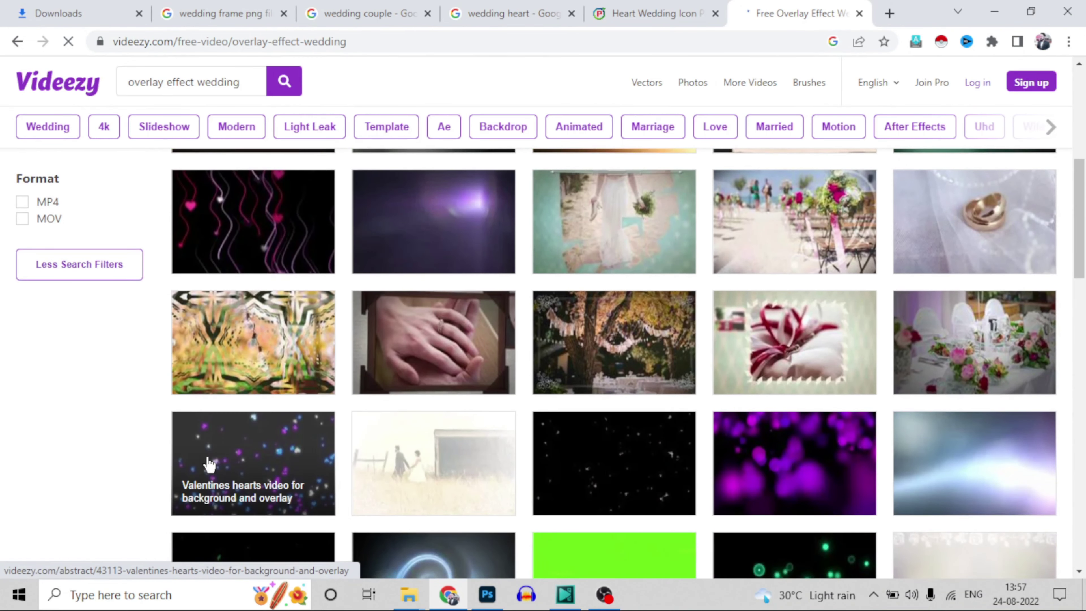
scroll(210, 463, down, 5)
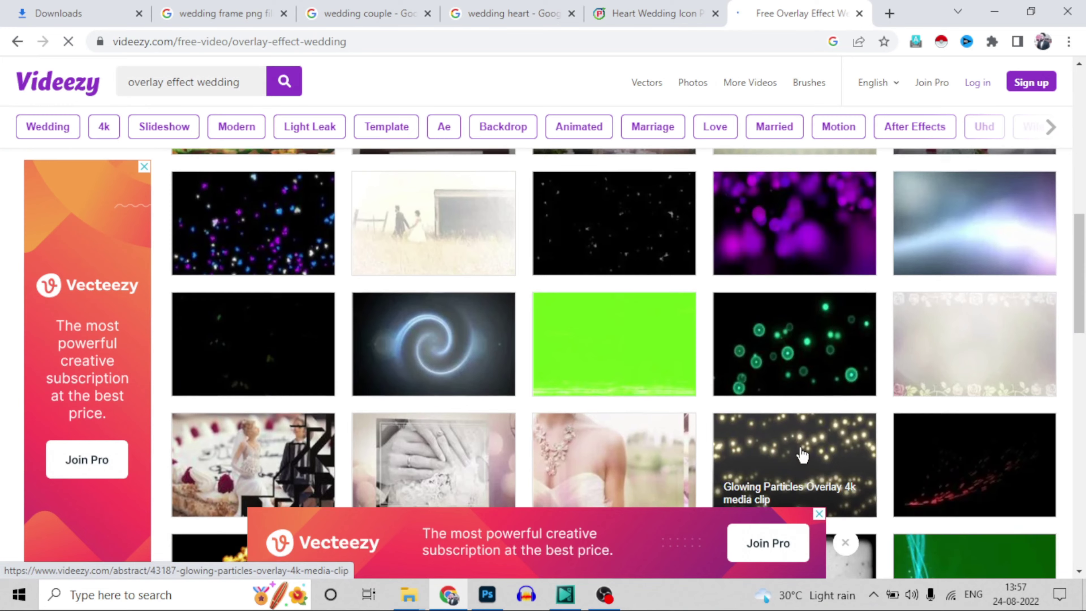
scroll(803, 455, down, 3)
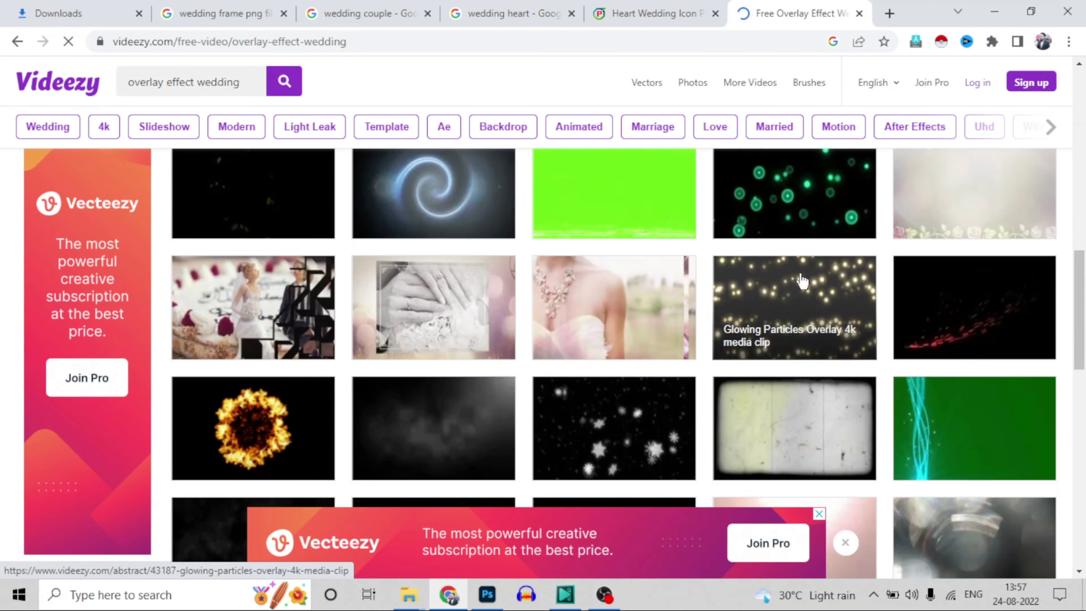
click(802, 280)
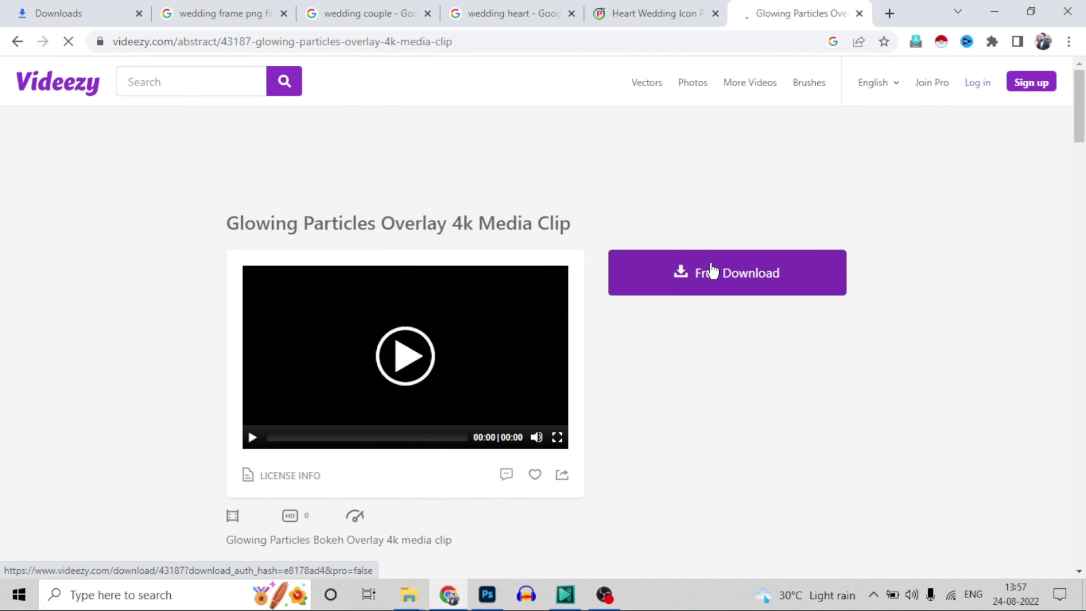
click(783, 319)
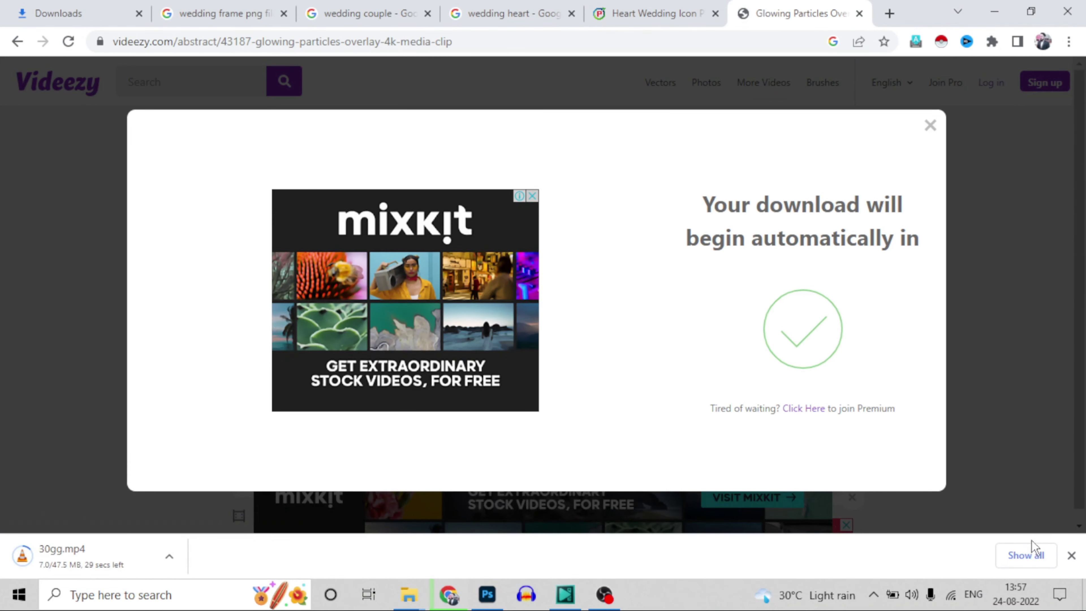
Locate the earlier downloaded colour_hearts_720p.mov in its folder and add it to the VSDC Scene 0 timeline above the heart layers
click(1034, 555)
scroll(506, 235, up, 2)
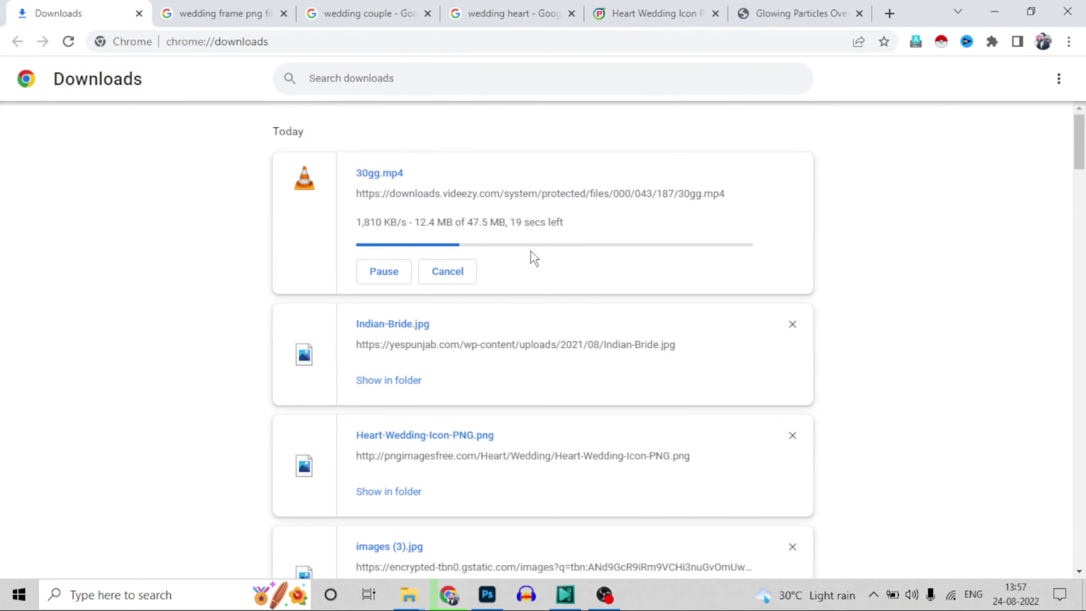
scroll(515, 353, down, 15)
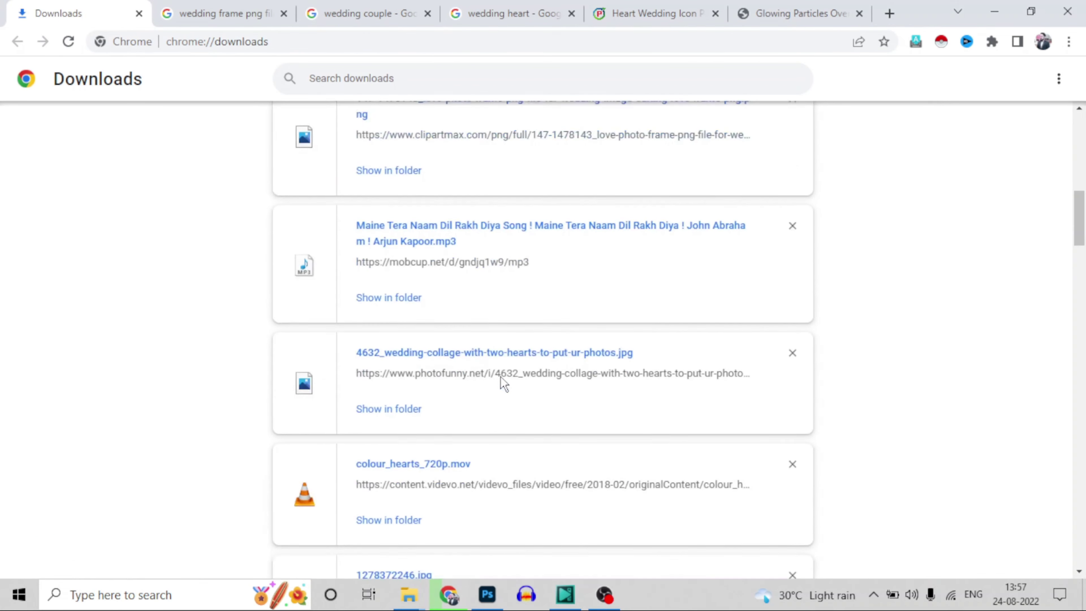
click(375, 316)
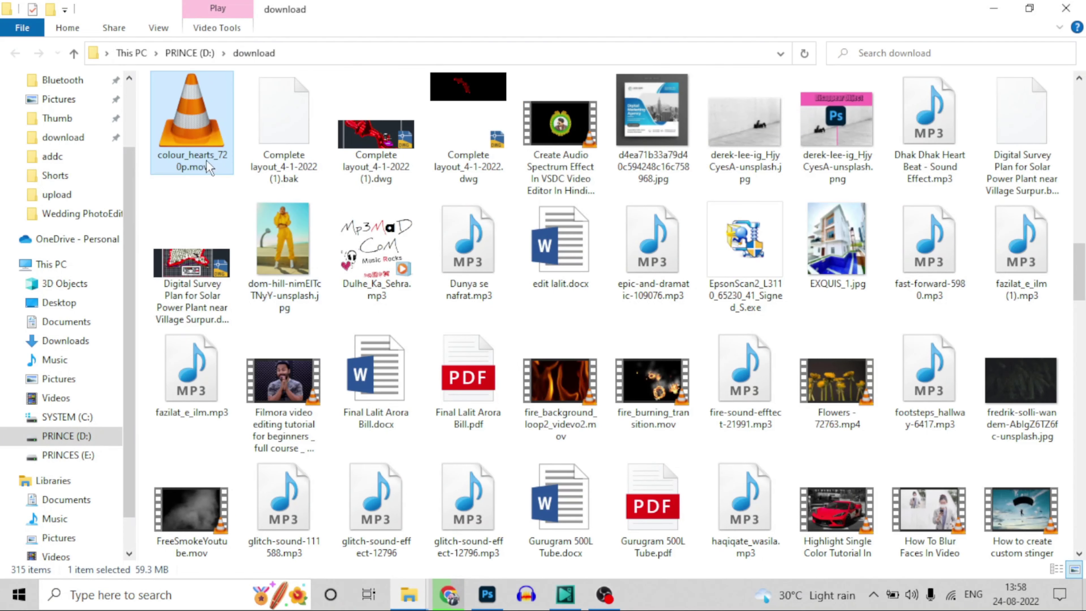
drag(192, 113, 462, 443)
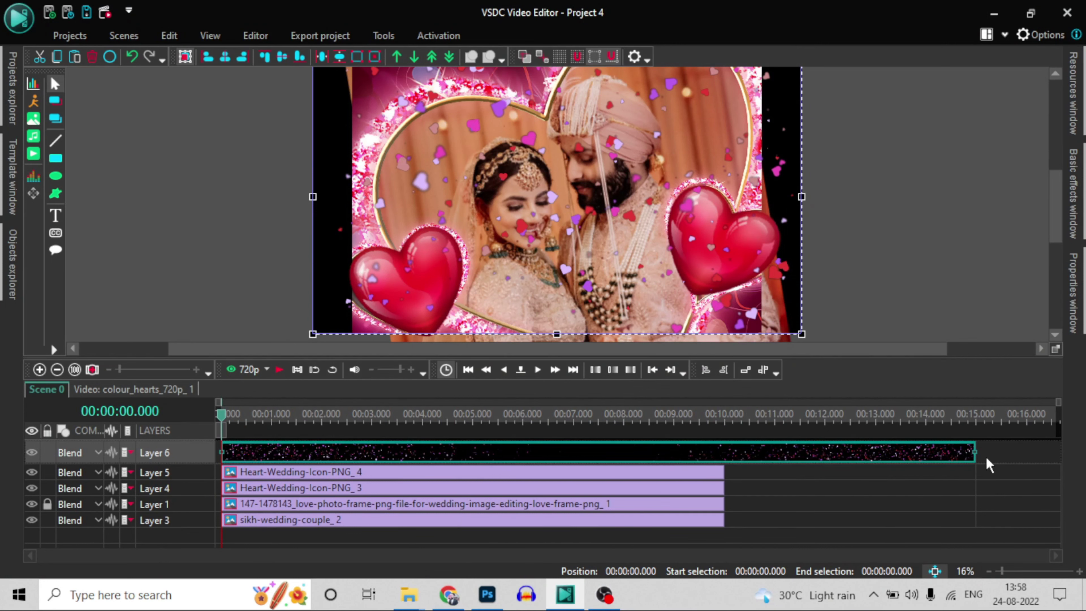
Trim the colour_hearts_720p video on Layer 6 so it ends together with the image layers below it
drag(972, 449, 730, 447)
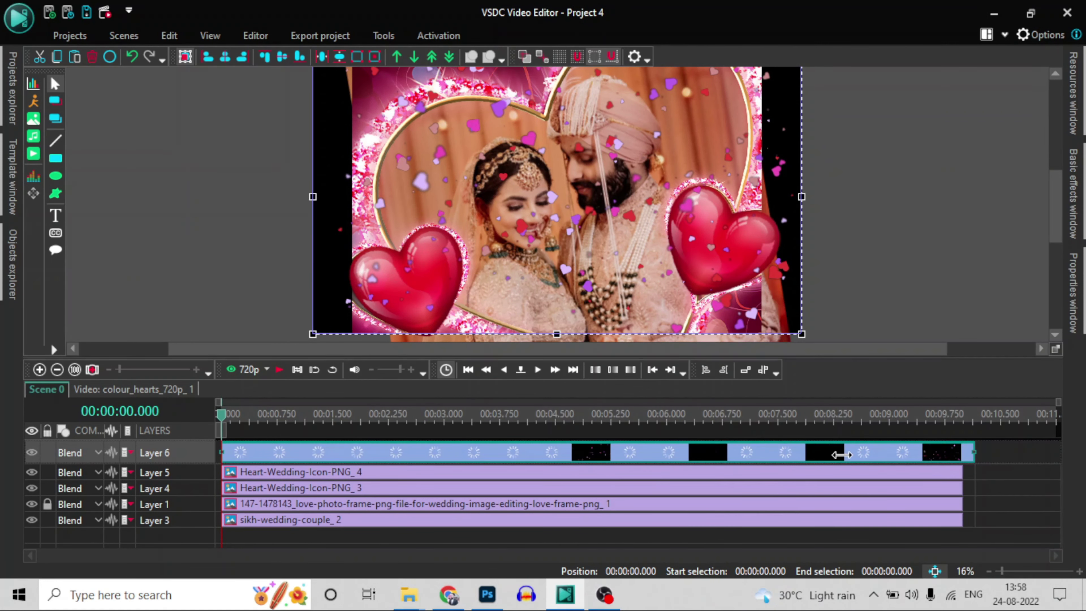
drag(970, 452, 1000, 452)
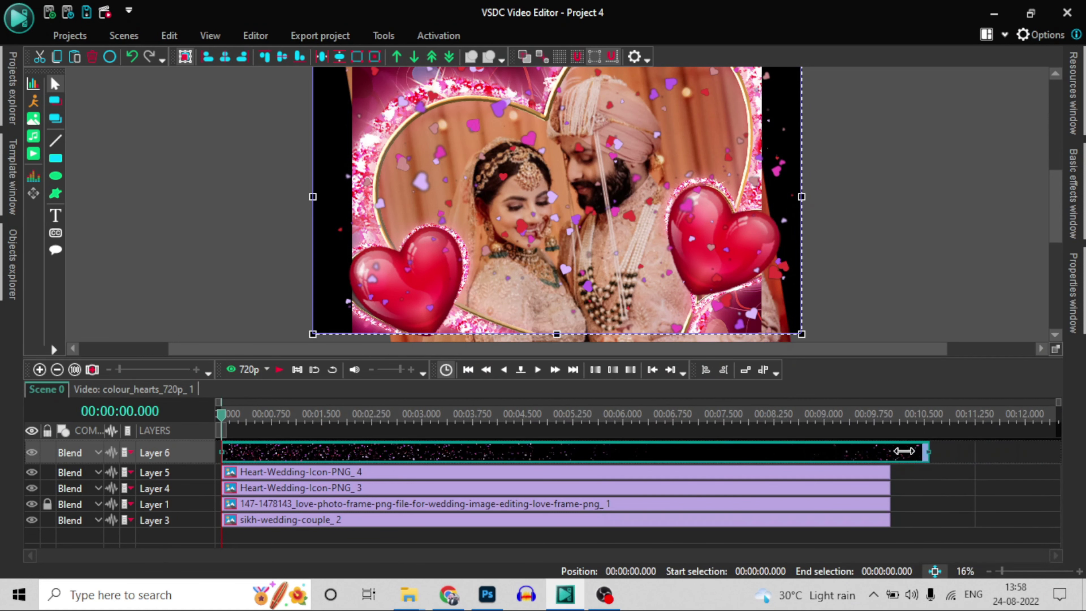
drag(904, 451, 880, 449)
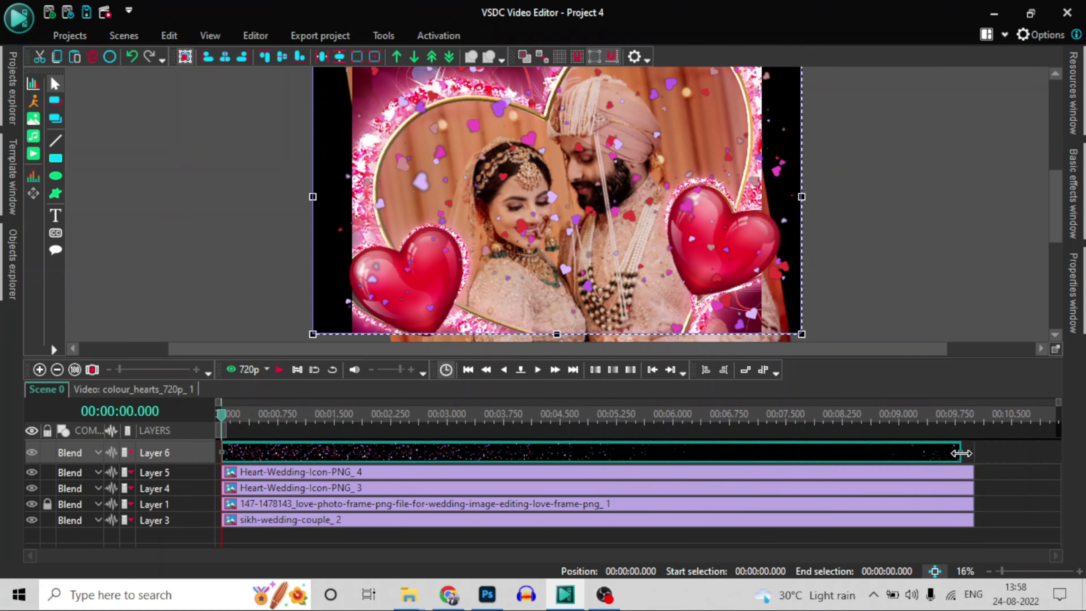
drag(961, 453, 974, 452)
Add the downloaded 30gg.mp4 from its folder to the VSDC timeline and bring it to the front of all layers
click(457, 596)
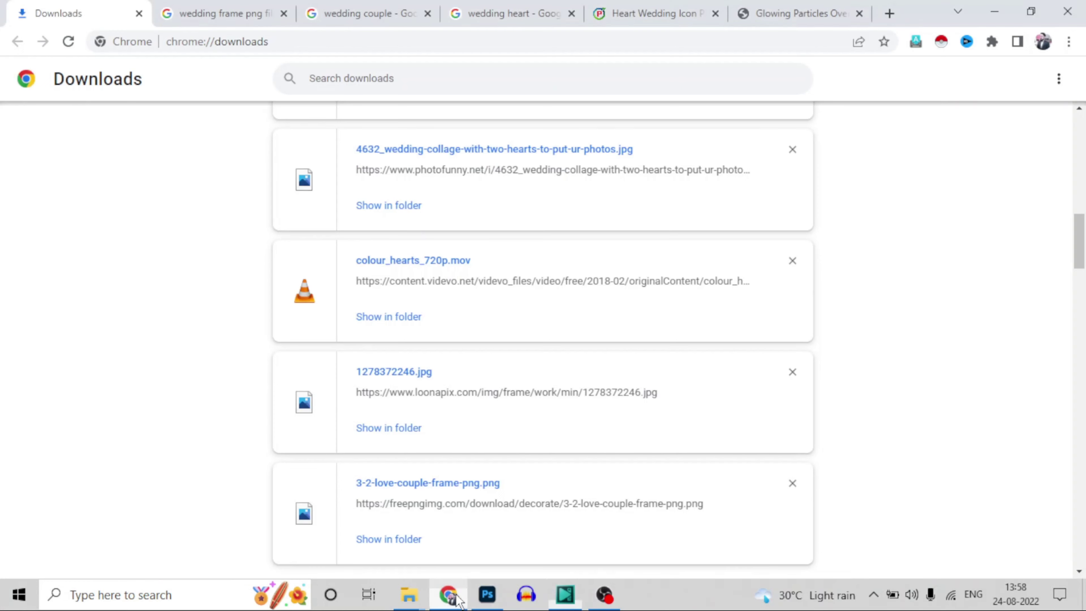
scroll(485, 182, up, 10)
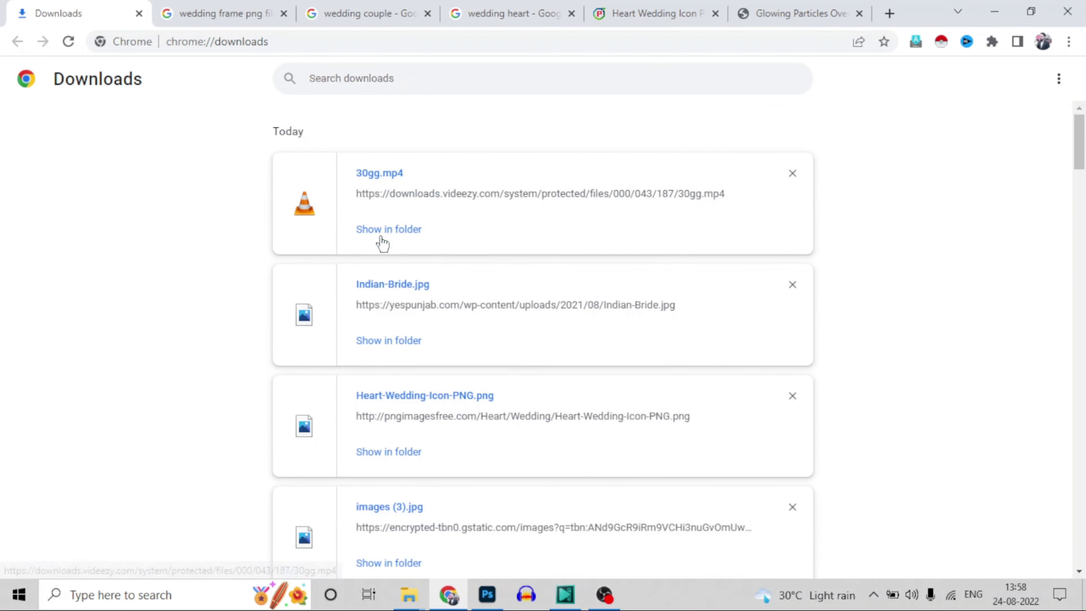
click(381, 233)
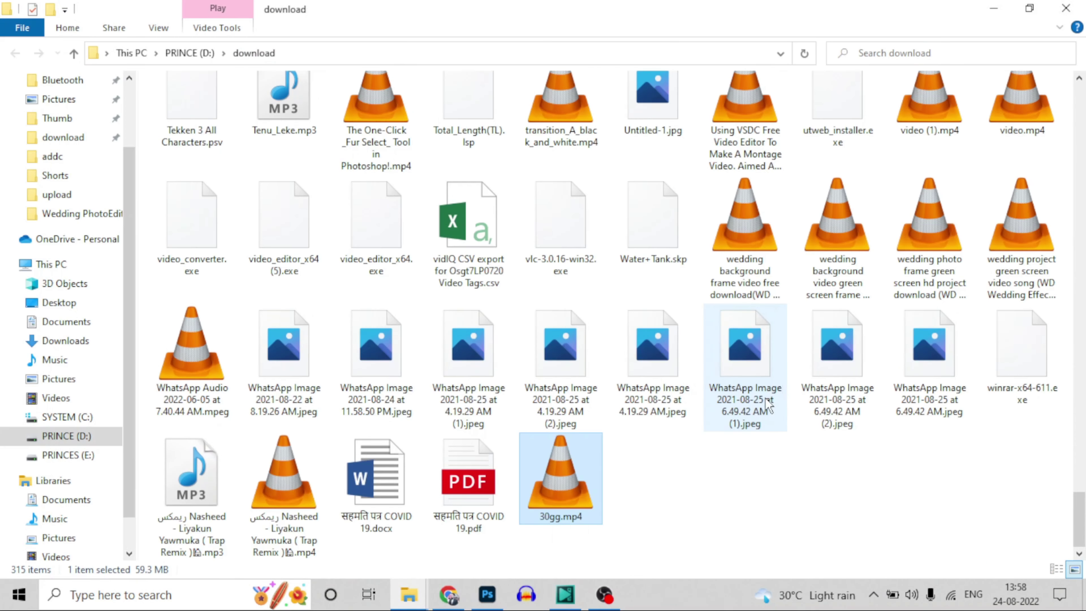
drag(582, 487, 526, 441)
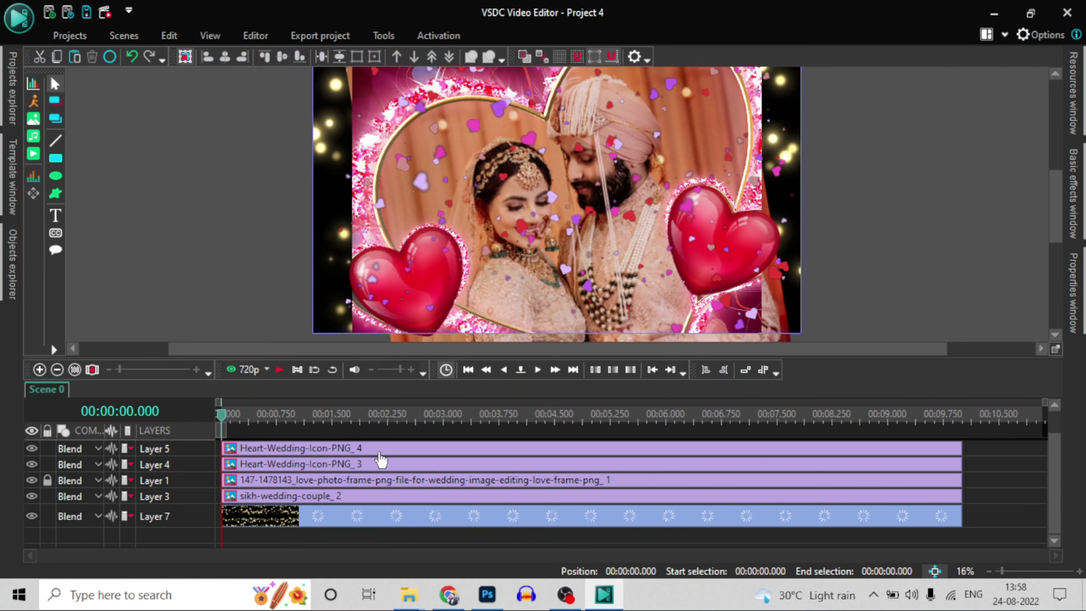
click(377, 525)
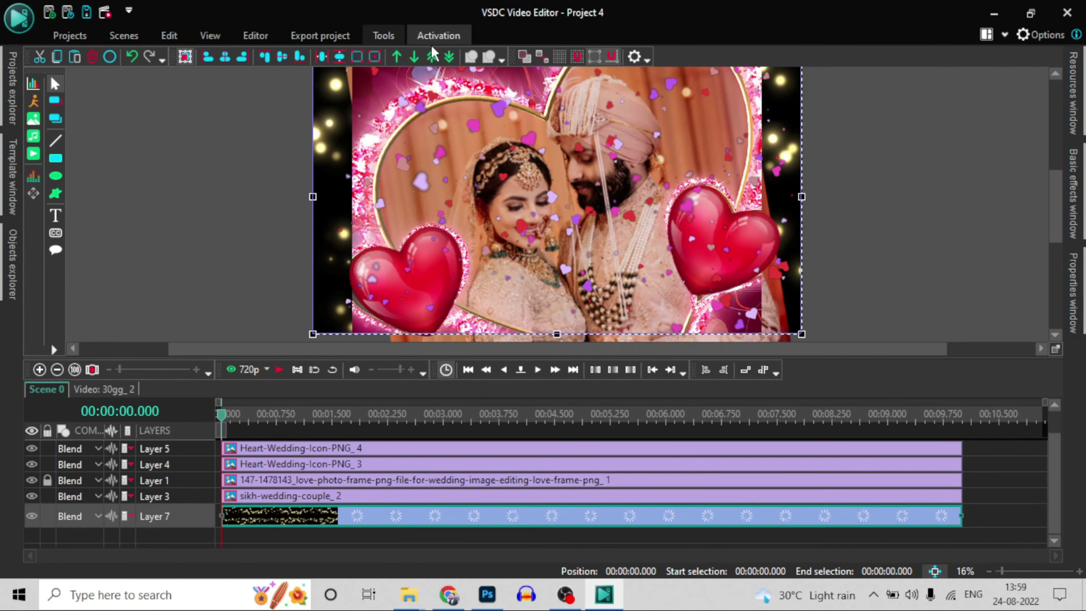
click(433, 63)
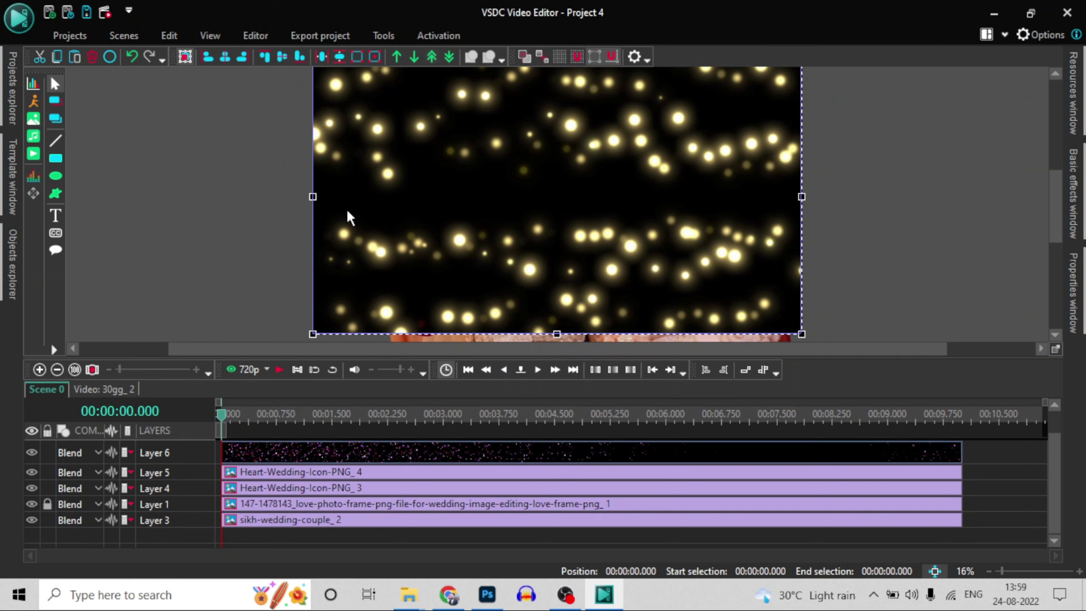
Set the blend mode of the colour_hearts_720p video on Layer 6 to Screen and preview the scene
click(99, 452)
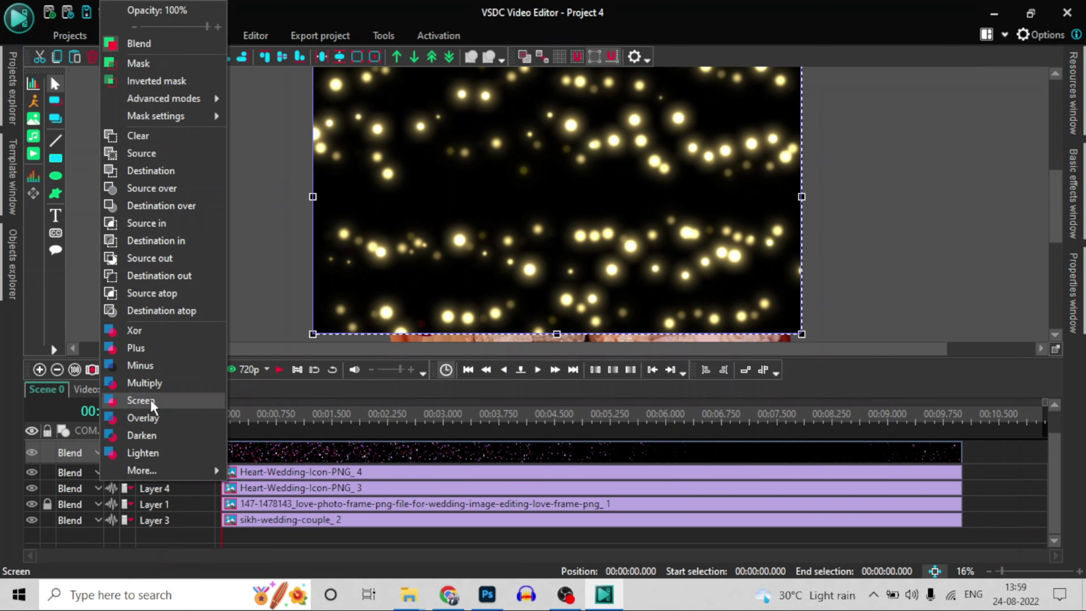
click(141, 400)
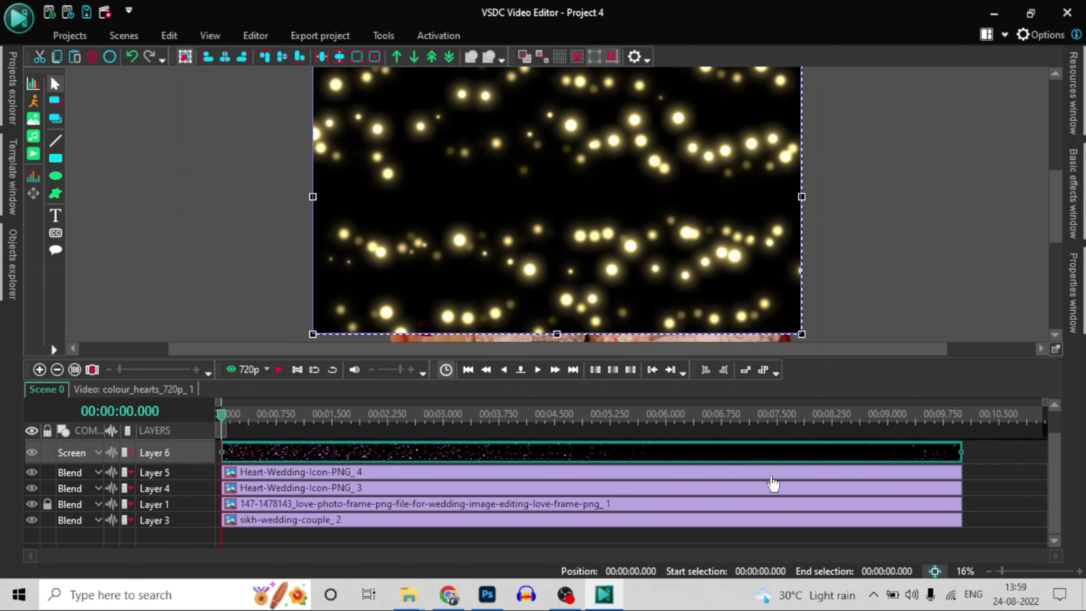
click(290, 363)
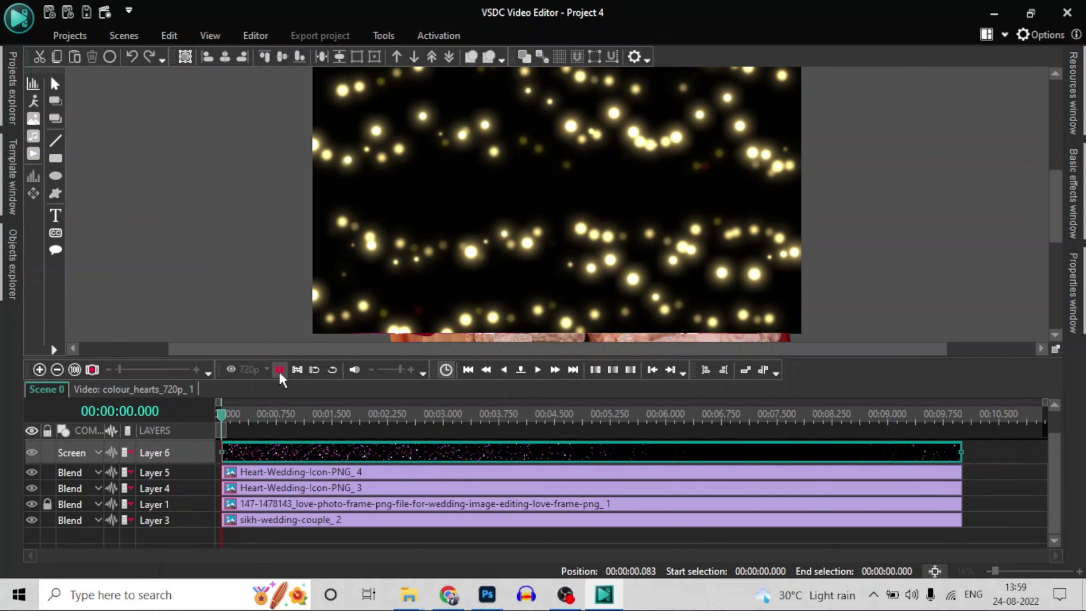
Try the Mask blend mode on Layer 6, and set both overlay videos on Layers 6 and 7 to Screen
click(98, 473)
mouse_move(218, 111)
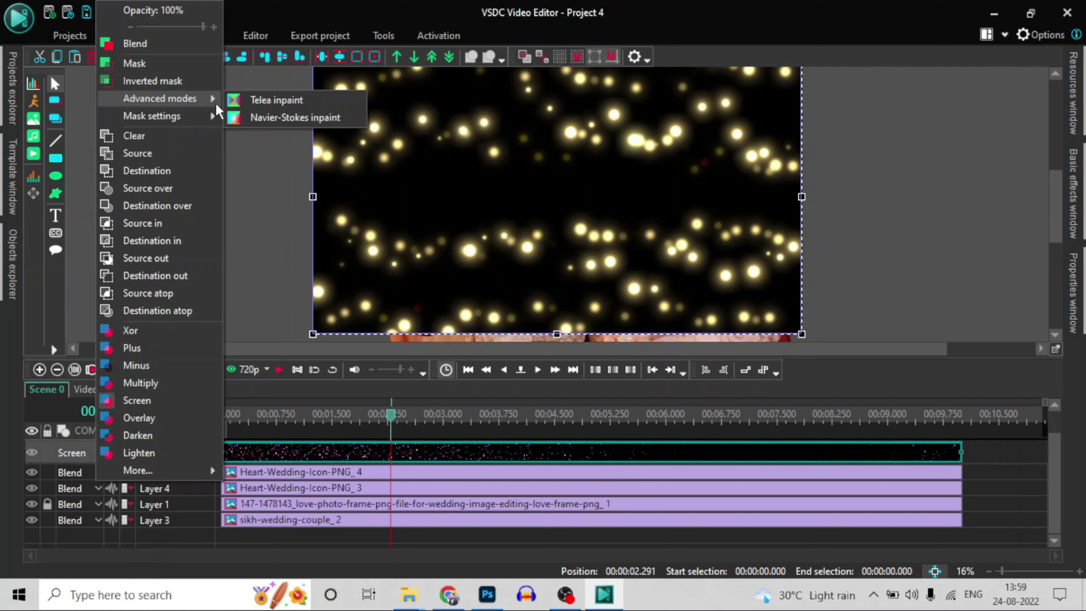
click(276, 100)
click(95, 453)
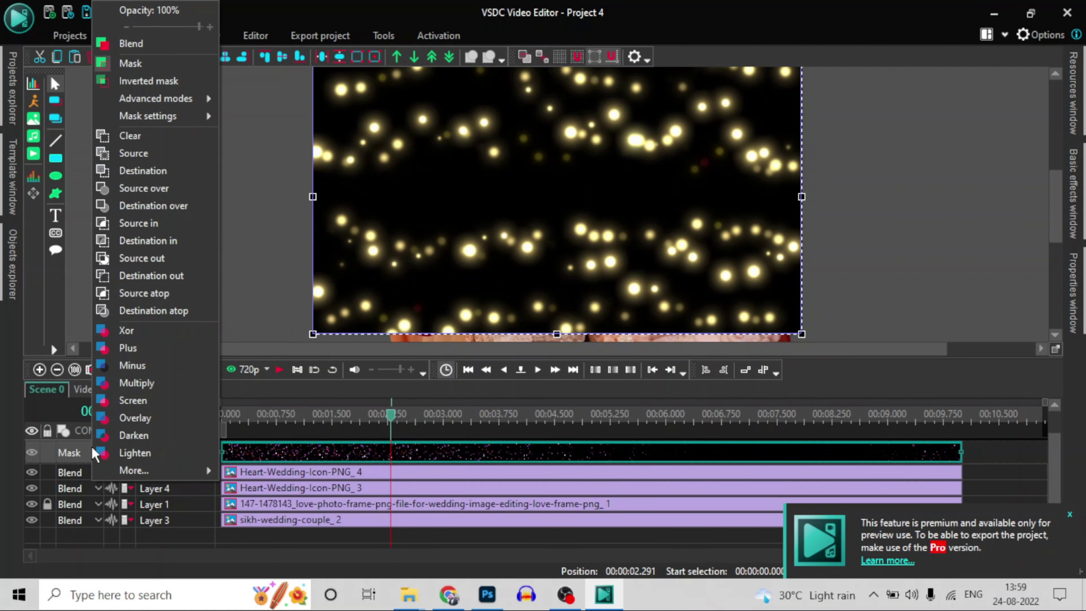
click(150, 402)
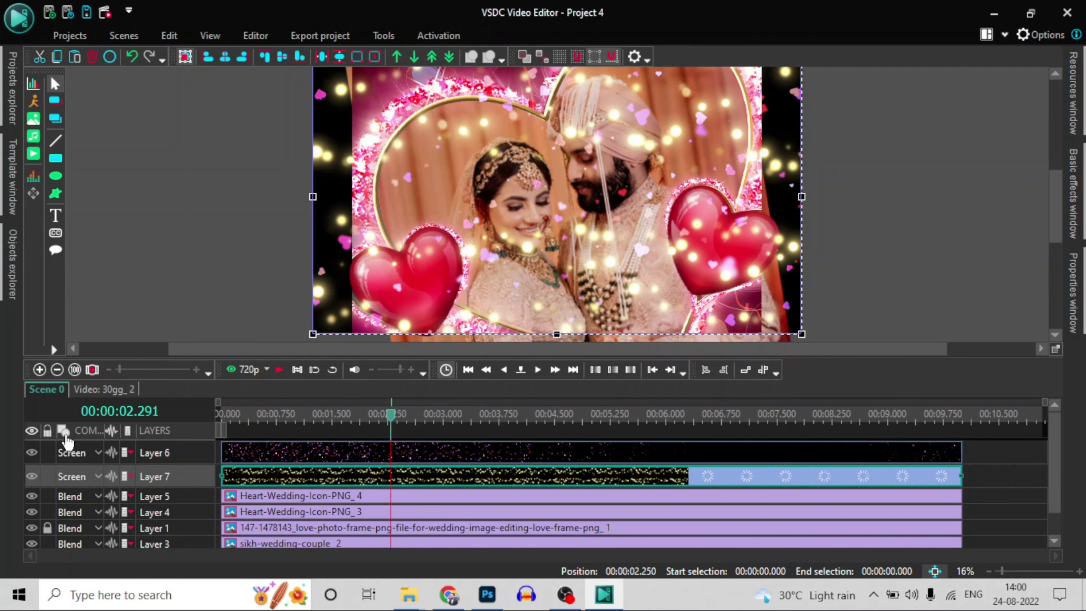
key(Home)
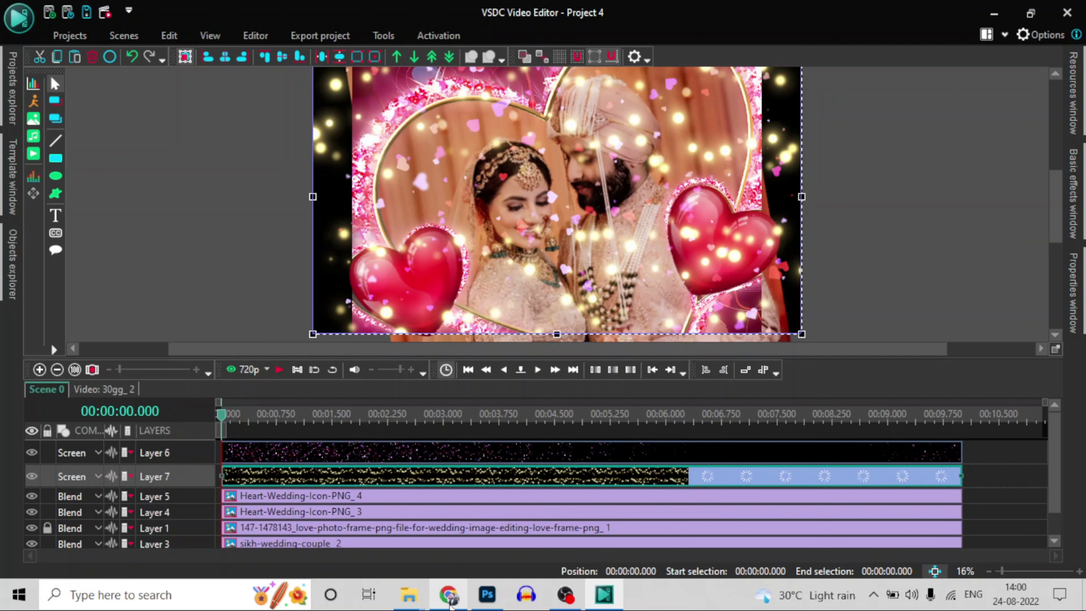
Find the Beautiful Piano track on Chosic's romantic music page in Chrome and add it below all other layers on the VSDC timeline
click(449, 595)
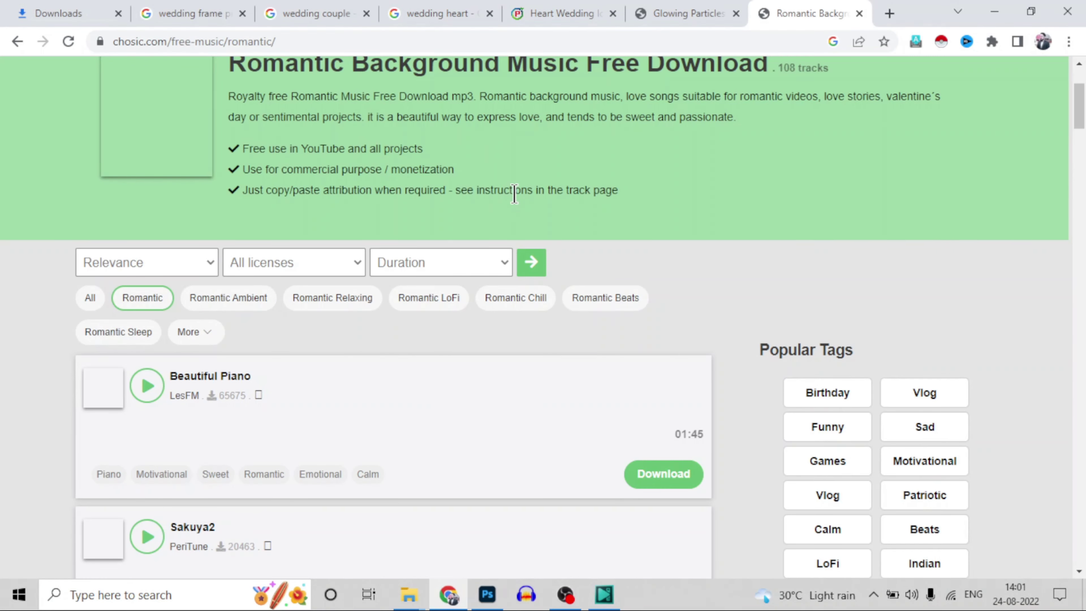
scroll(514, 195, down, 2)
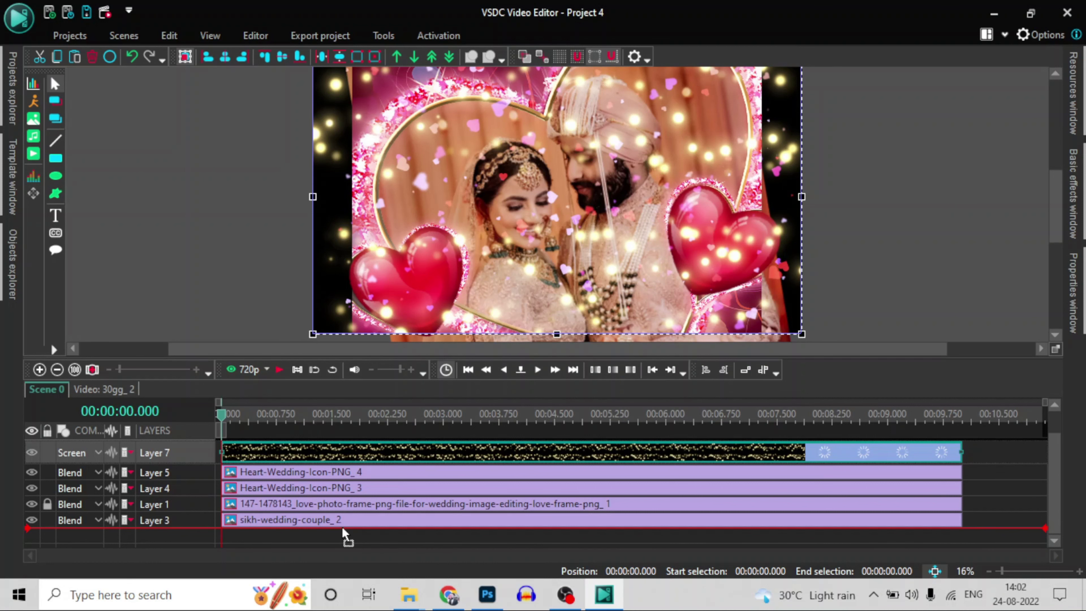
drag(341, 526, 343, 531)
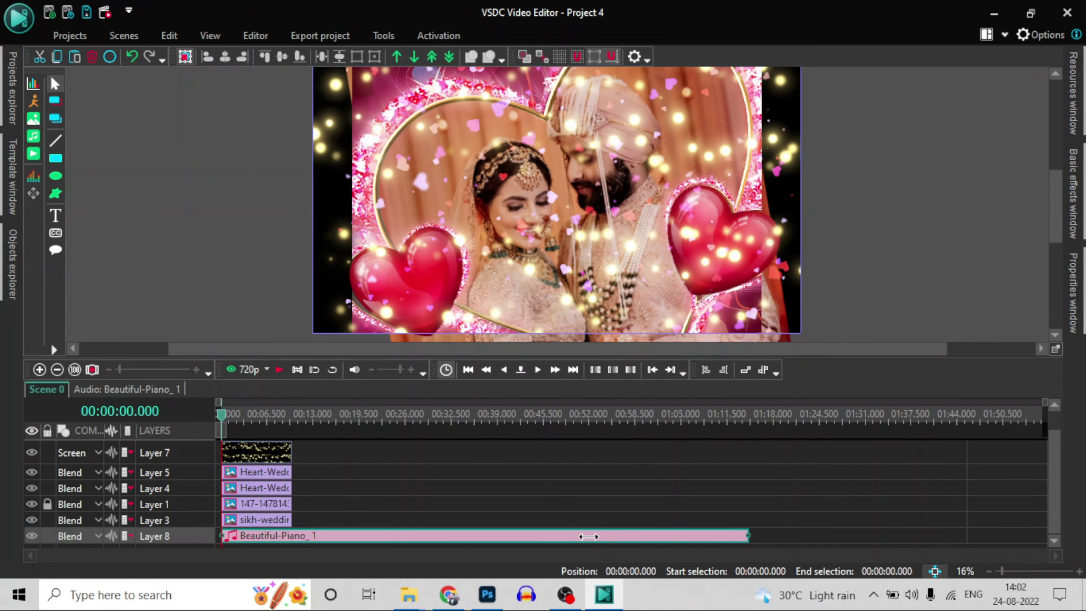
Trim the Beautiful-Piano audio on Layer 8 so it ends together with the image layers above it
drag(588, 536, 891, 536)
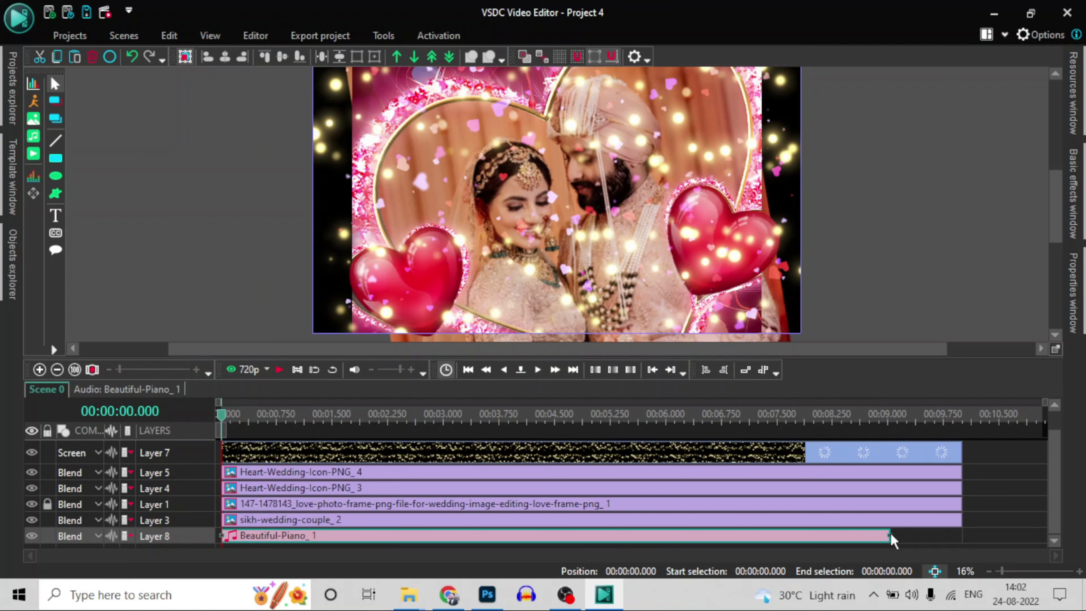
drag(893, 539, 962, 537)
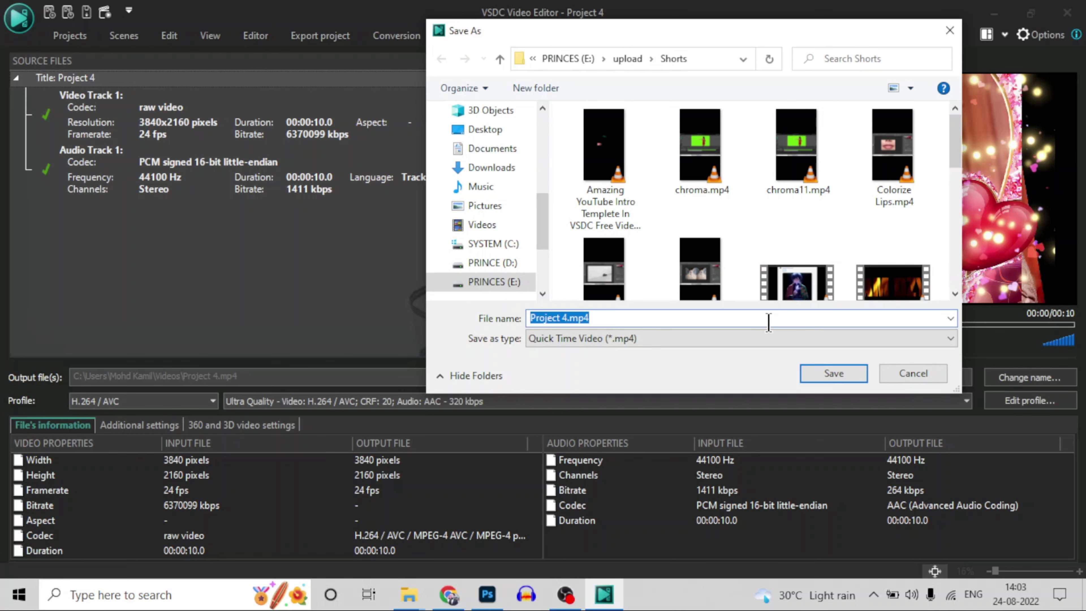
Name the export file wed in the Shorts folder on drive E and start the video conversion
text(wed)
key(Return)
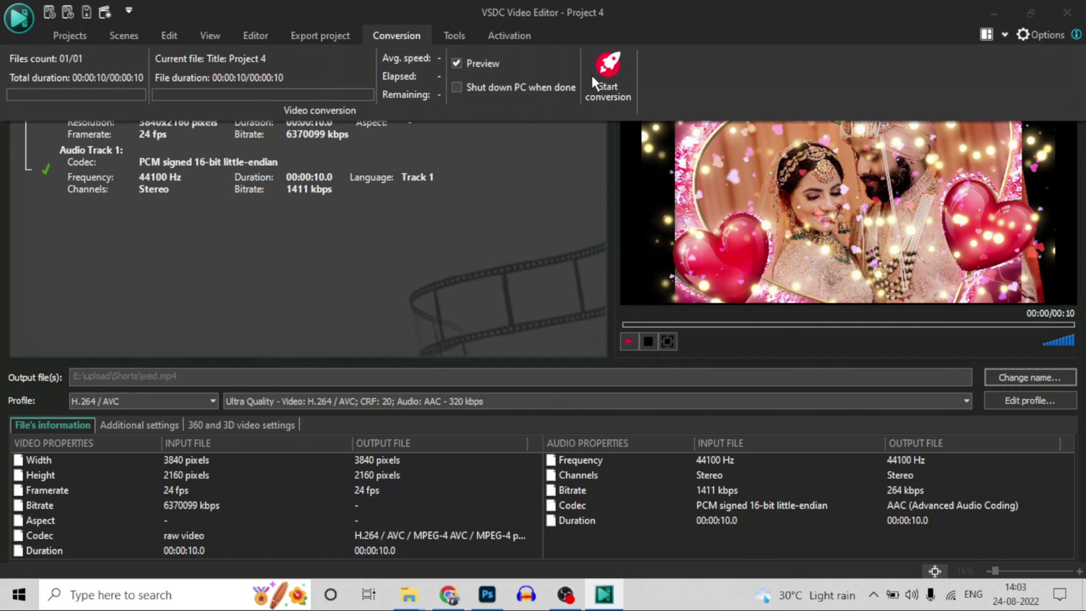
click(595, 82)
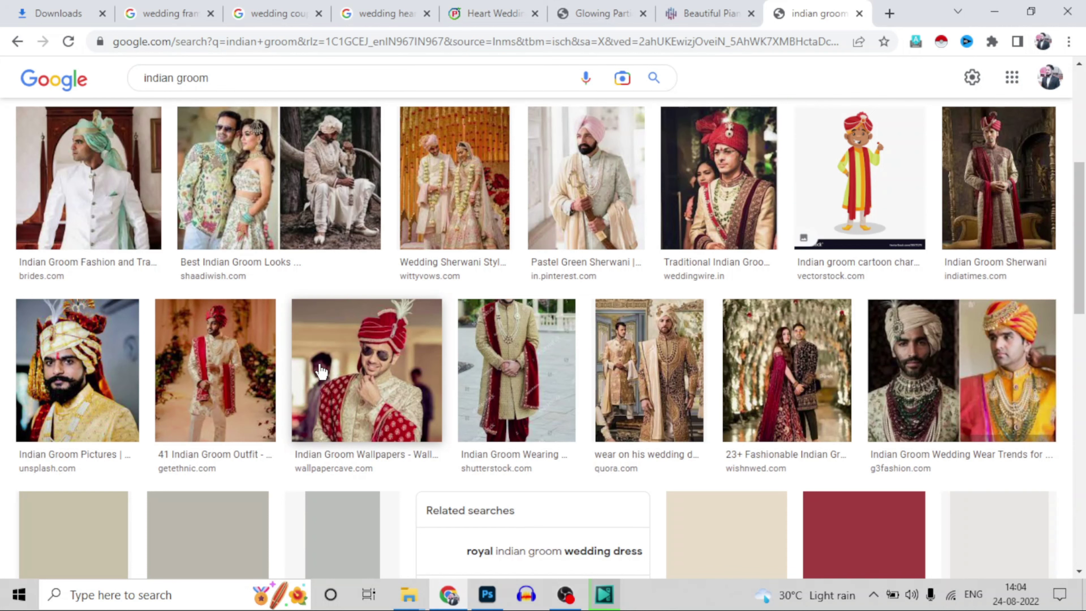
Open the Unsplash portrait from the Indian groom image results in Chrome and save it as a JPEG in the Thumb folder
click(77, 370)
right_click(857, 301)
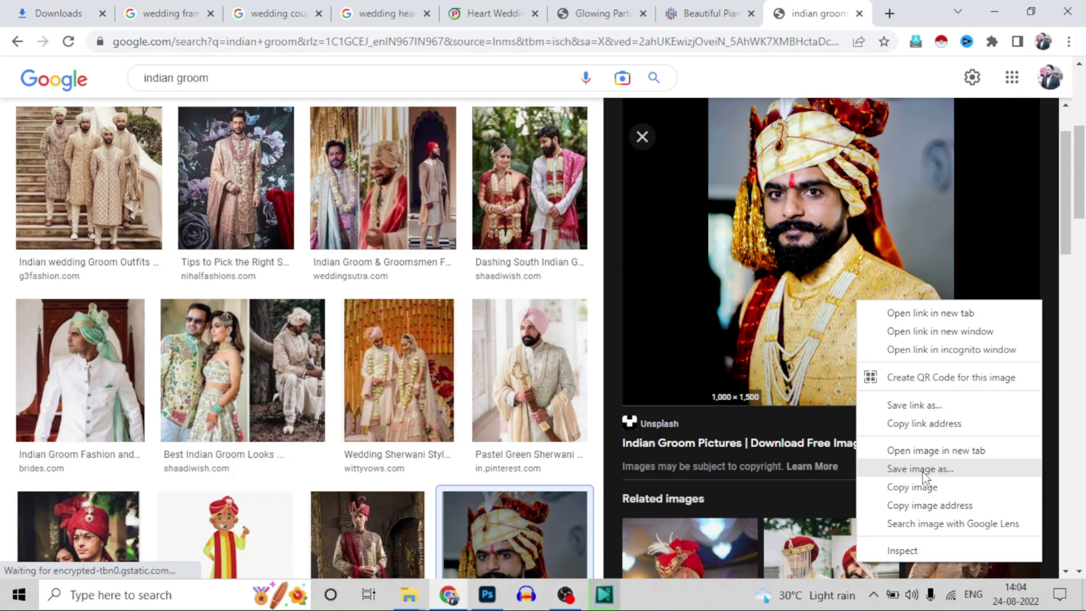
click(920, 469)
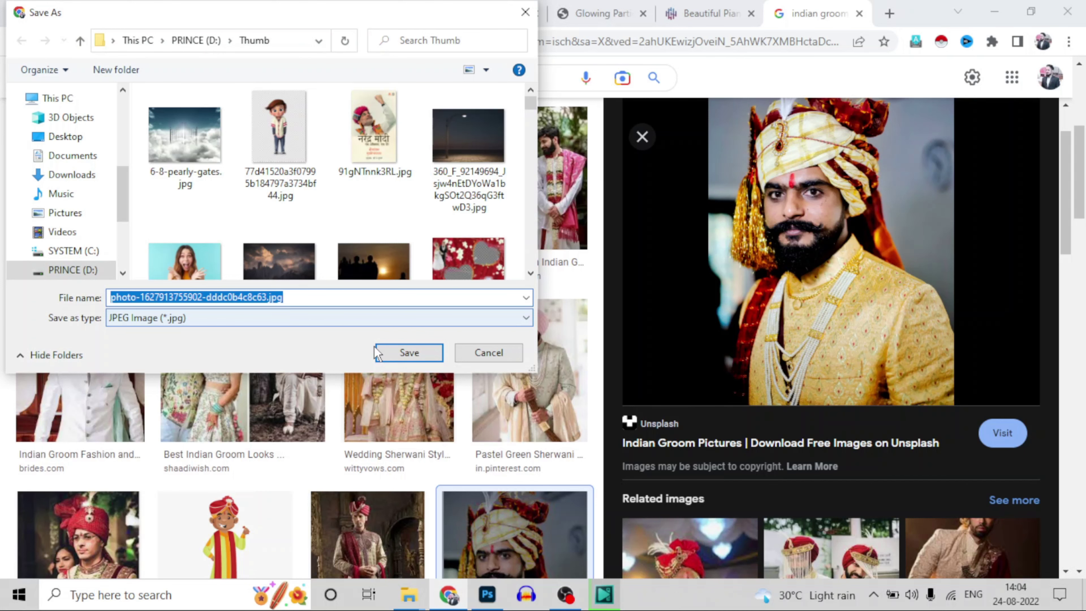
click(376, 353)
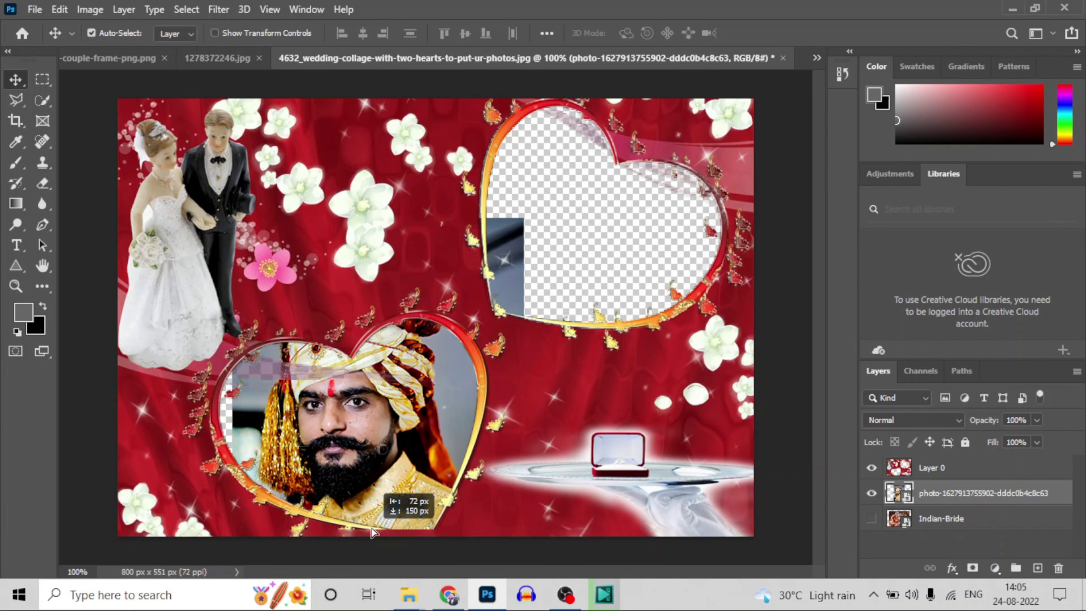
Scale down the groom photo in the Photoshop collage with Free Transform so it fits inside the lower heart
key(ctrl+t)
drag(521, 218, 462, 284)
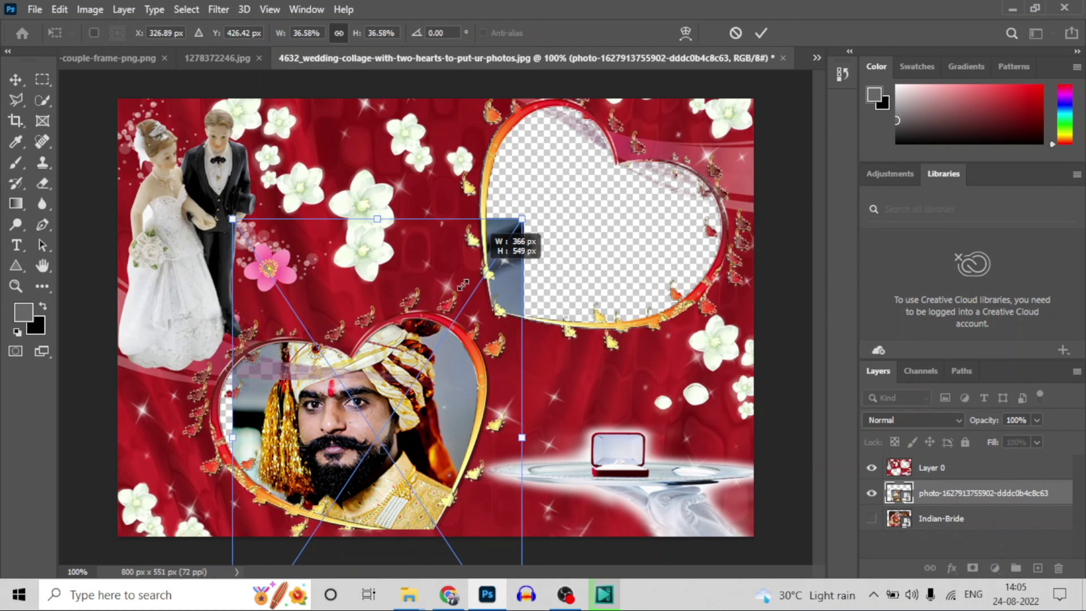
drag(463, 284, 475, 291)
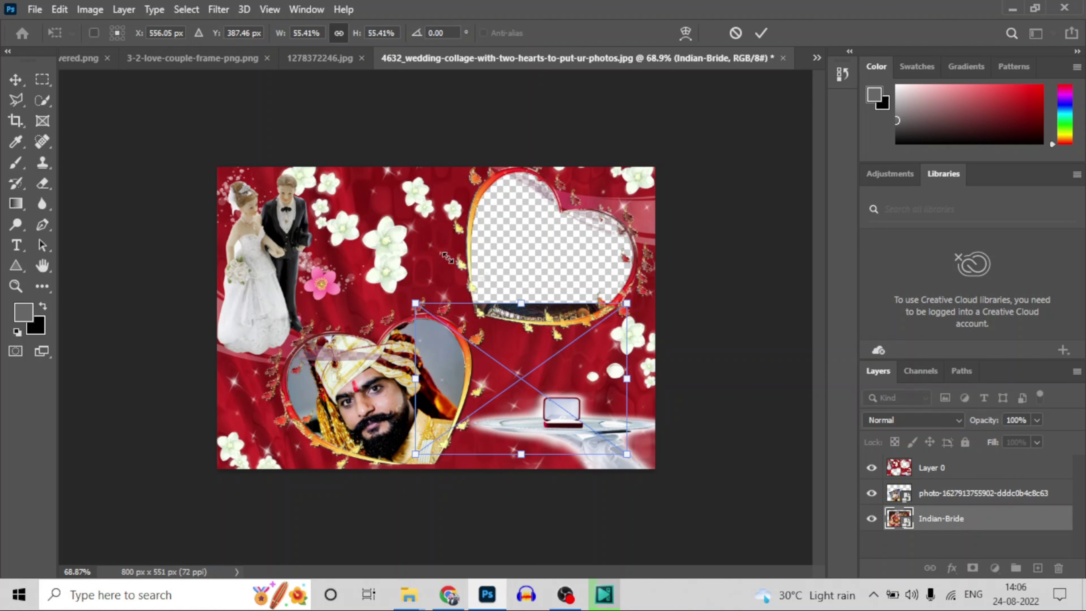
Move the Indian-Bride photo into the upper heart, rotate it about 10.5° clockwise and center her face in the frame
drag(513, 364, 515, 227)
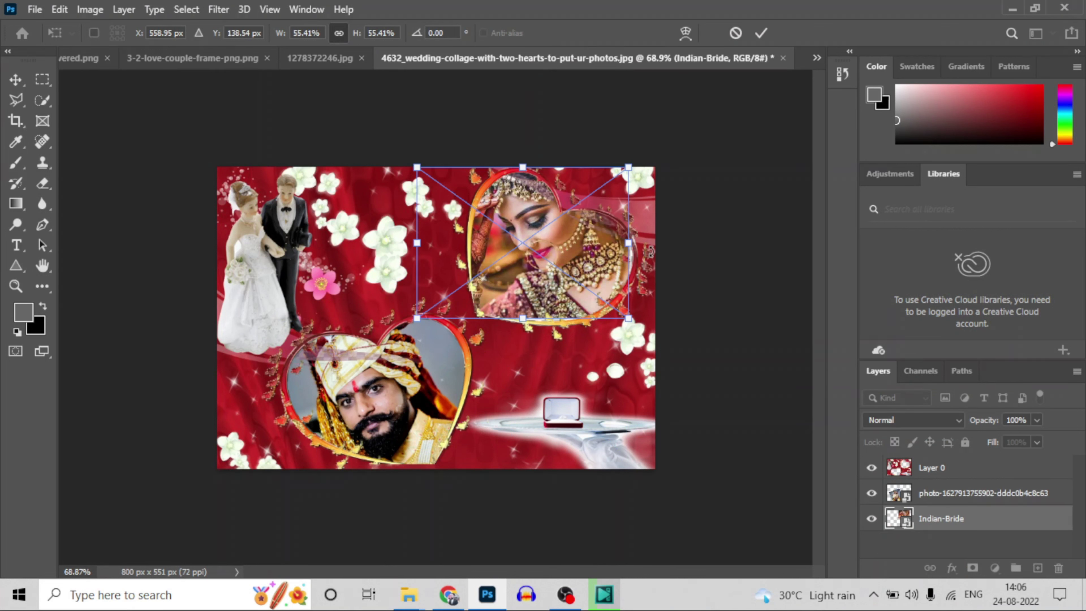
drag(650, 252, 647, 275)
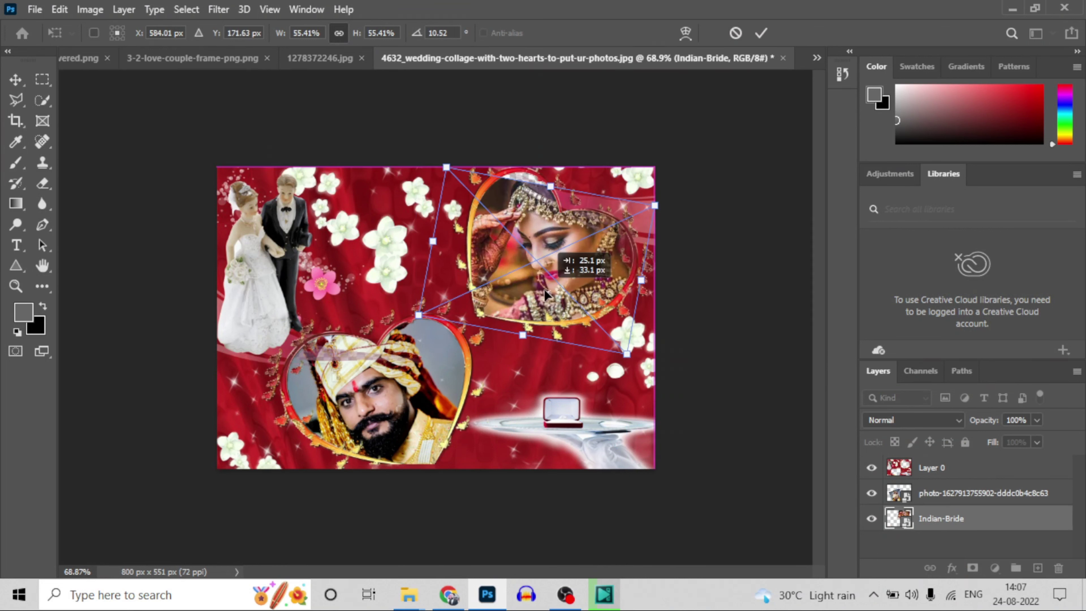
drag(545, 272, 553, 276)
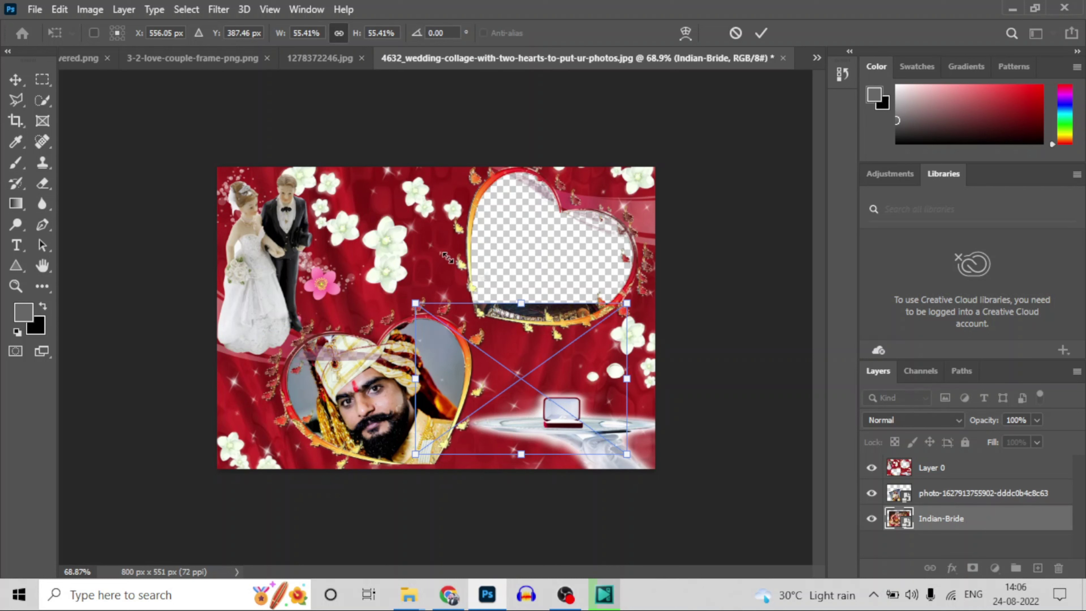
drag(446, 317, 448, 180)
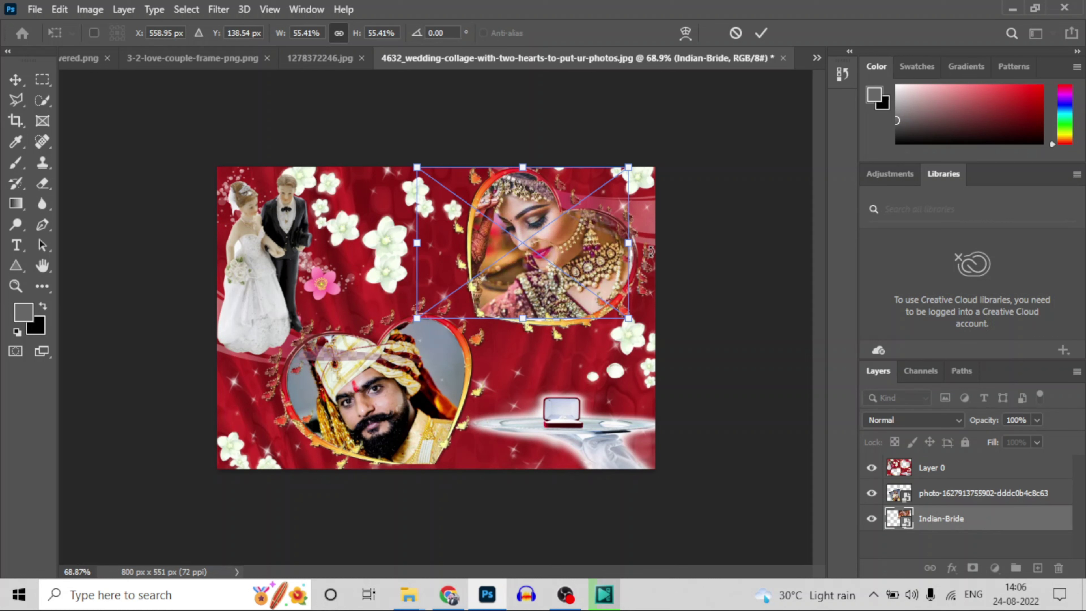
drag(650, 251, 646, 274)
drag(538, 270, 552, 276)
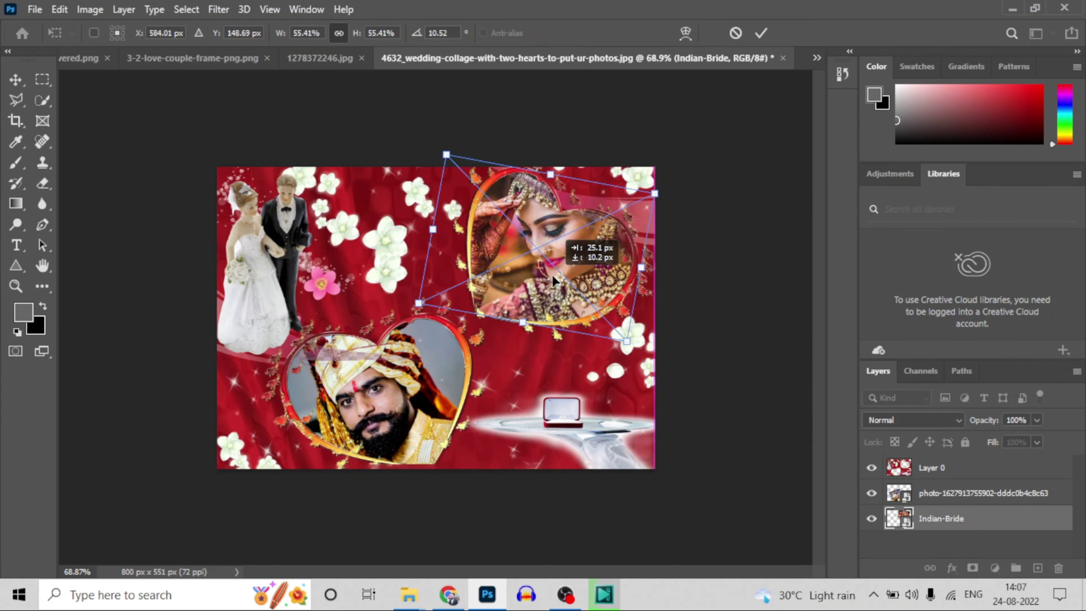